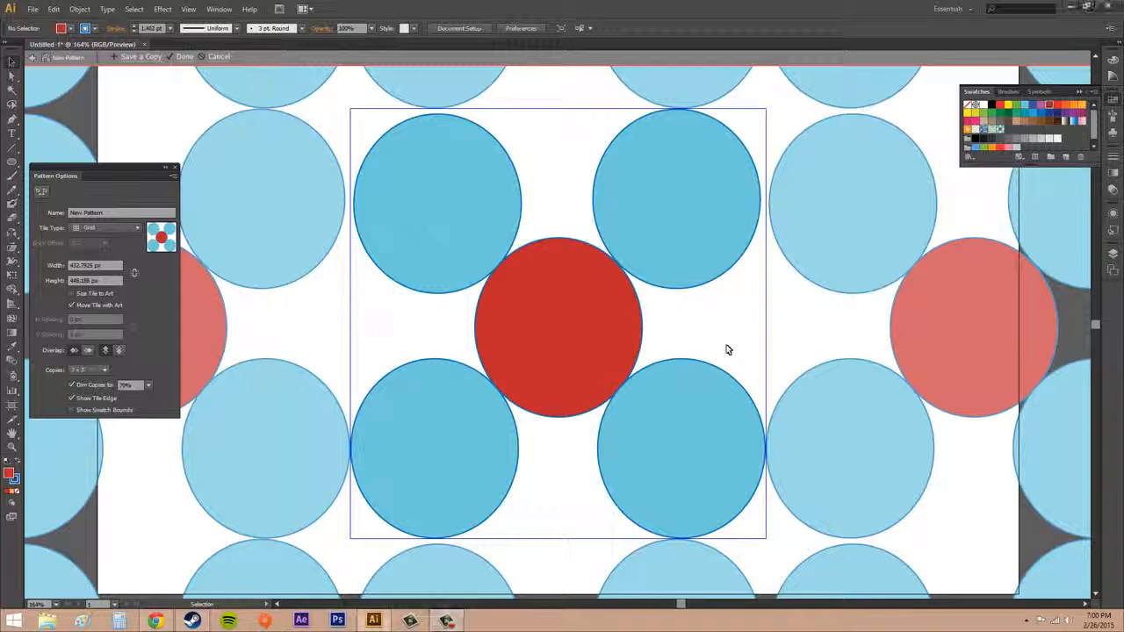
- Undo the pattern creation and the centre circle's red fill, and delete all five circles from the artboard
key("ctrl+z")
key("ctrl+z")
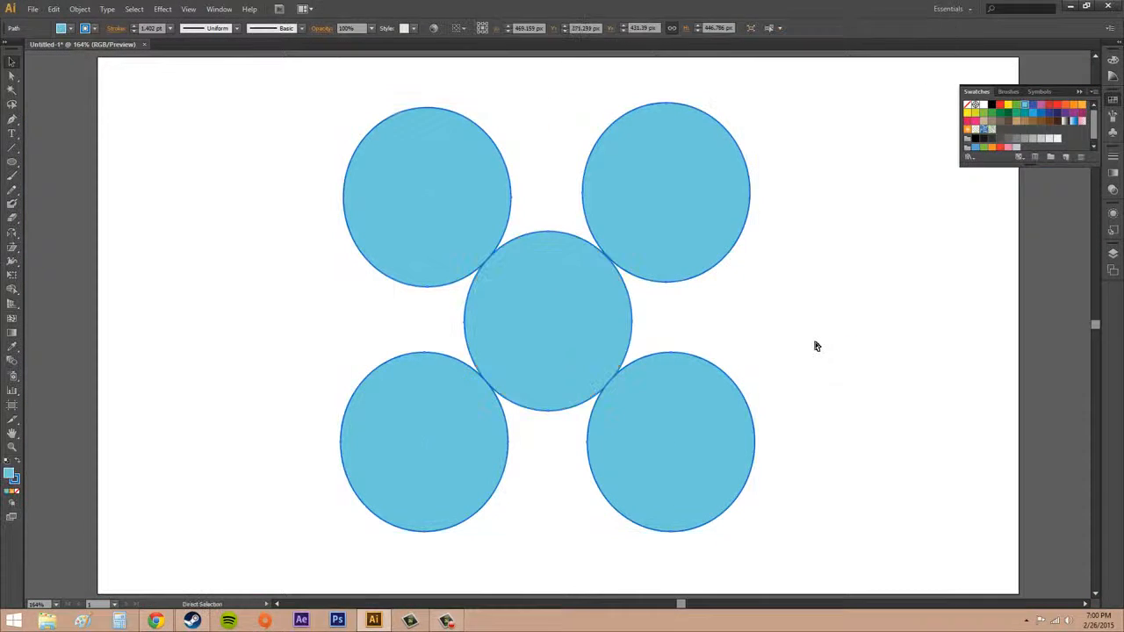
left_click_drag(309, 105, 867, 557)
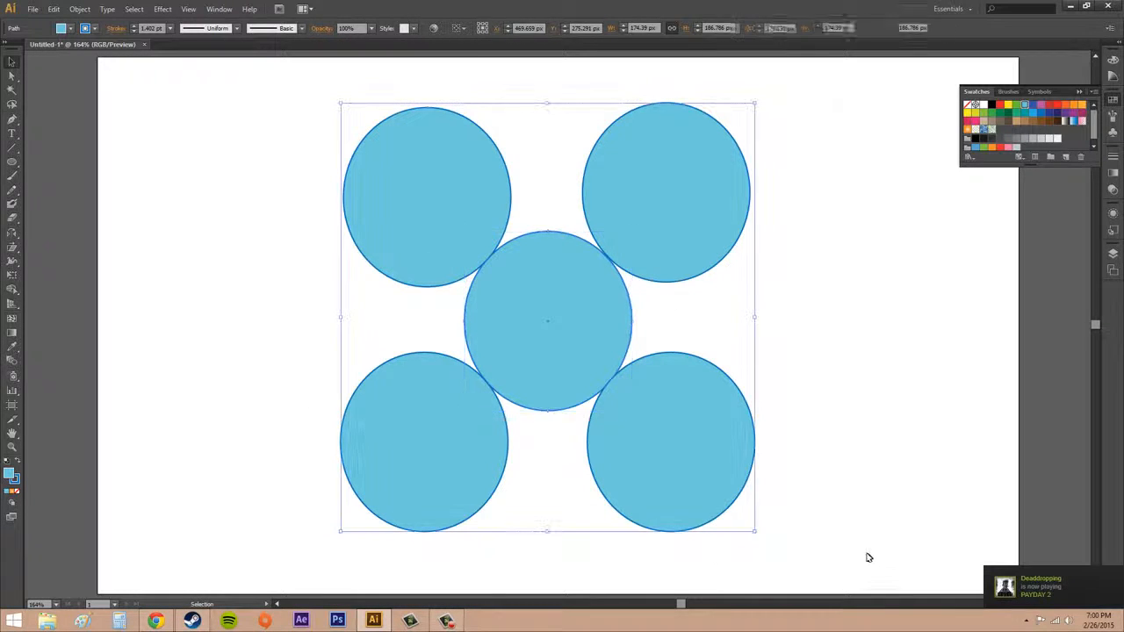
key("Delete")
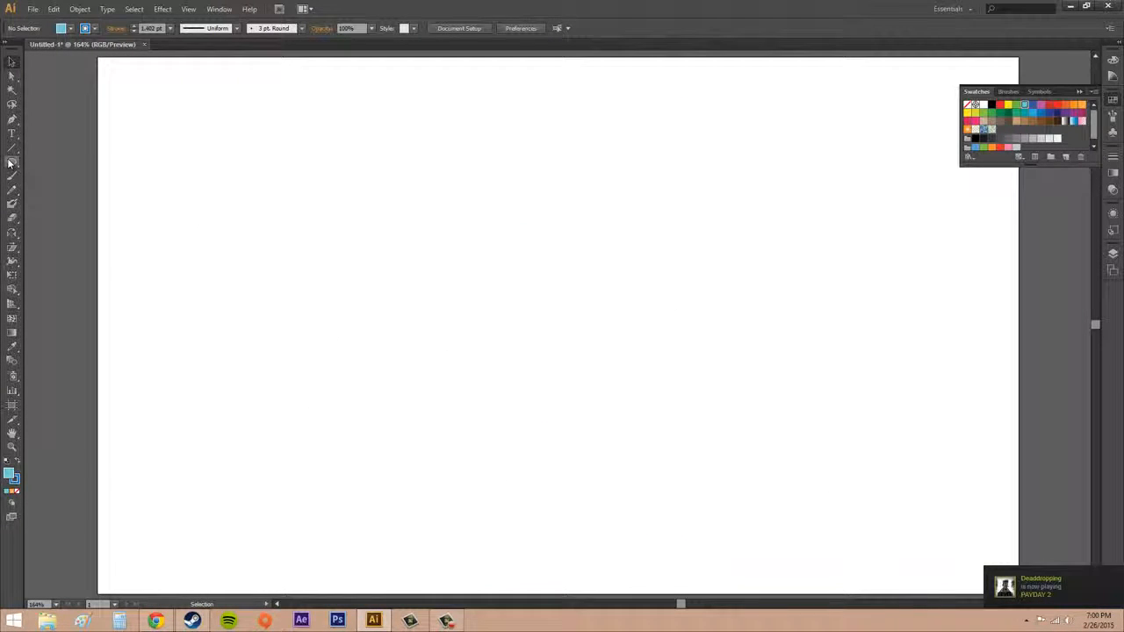
- Draw an eight-pointed blue star about 252 px wide on the empty artboard with the Star tool
left_click_drag(11, 162, 60, 216)
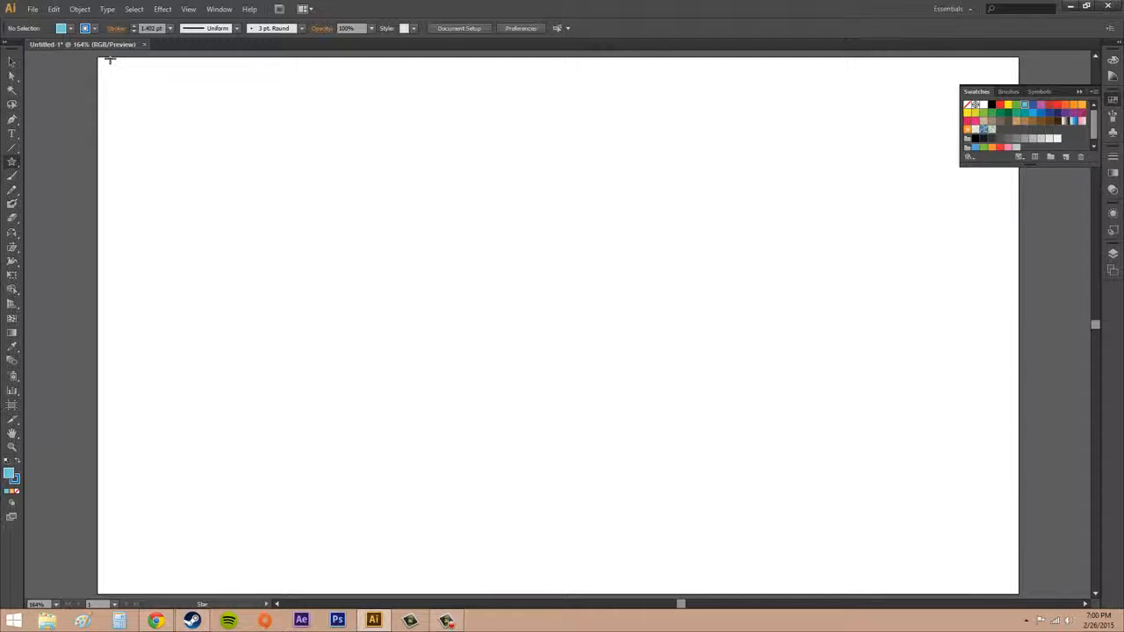
left_click(85, 29)
left_click_drag(476, 254, 566, 336)
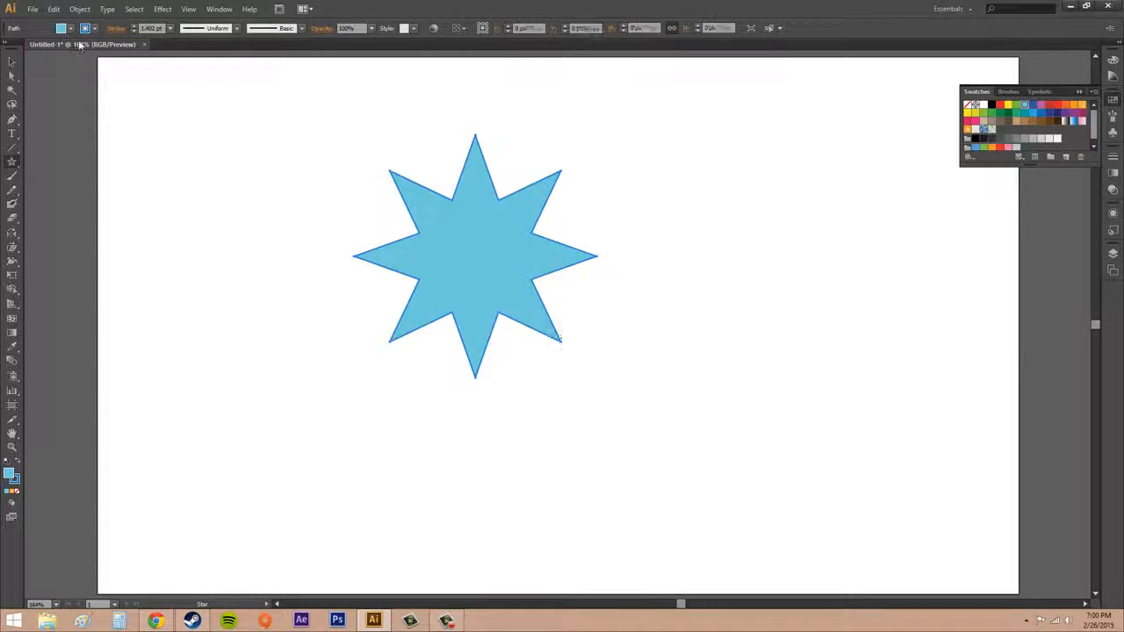
- Scale the star down to about 138 px wide and duplicate it into a two-by-two grid with touching tips
key("v")
mouse_move(464, 247)
left_mouse_down()
mouse_move(572, 333)
mouse_move(542, 323)
mouse_move(572, 335)
mouse_move(466, 305)
mouse_move(460, 243)
left_mouse_up()
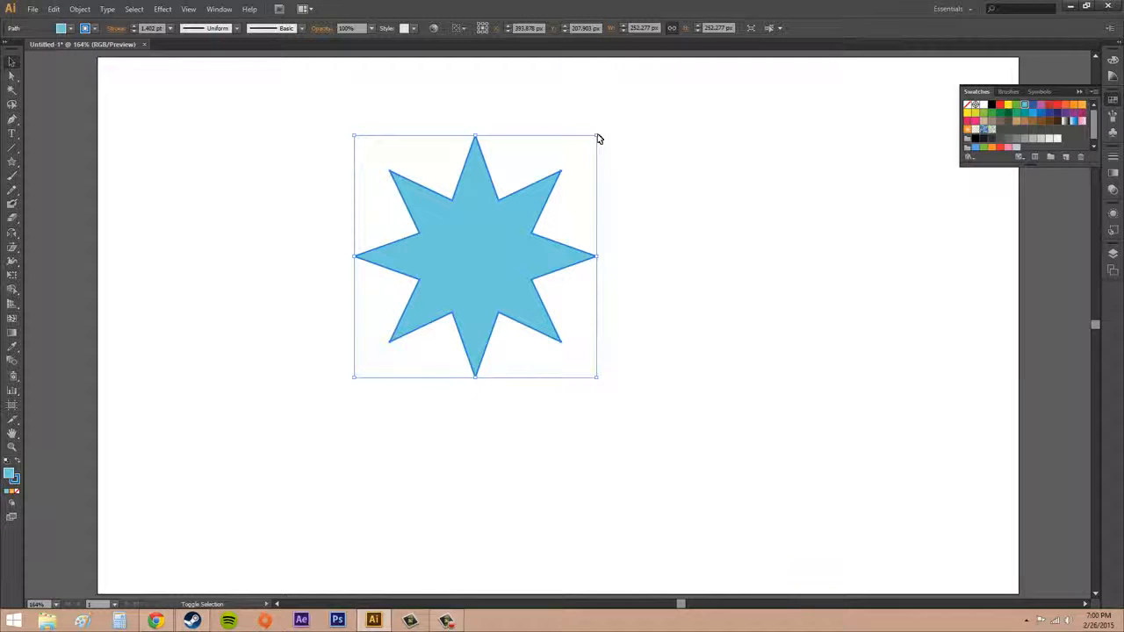
left_click_drag(597, 138, 487, 245)
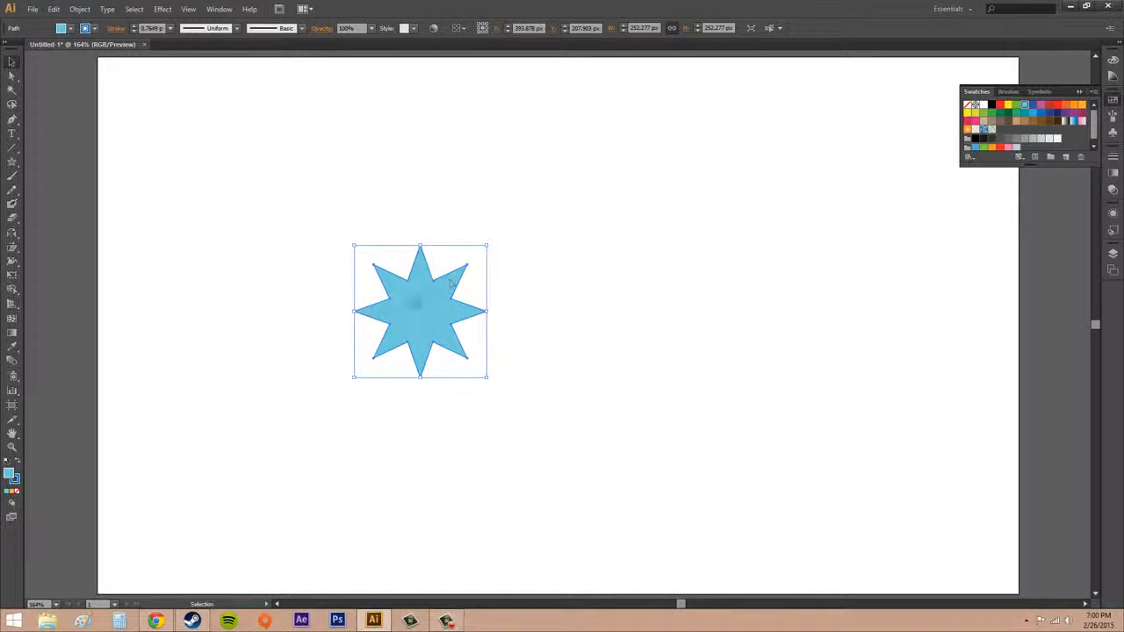
left_click_drag(485, 321, 473, 410)
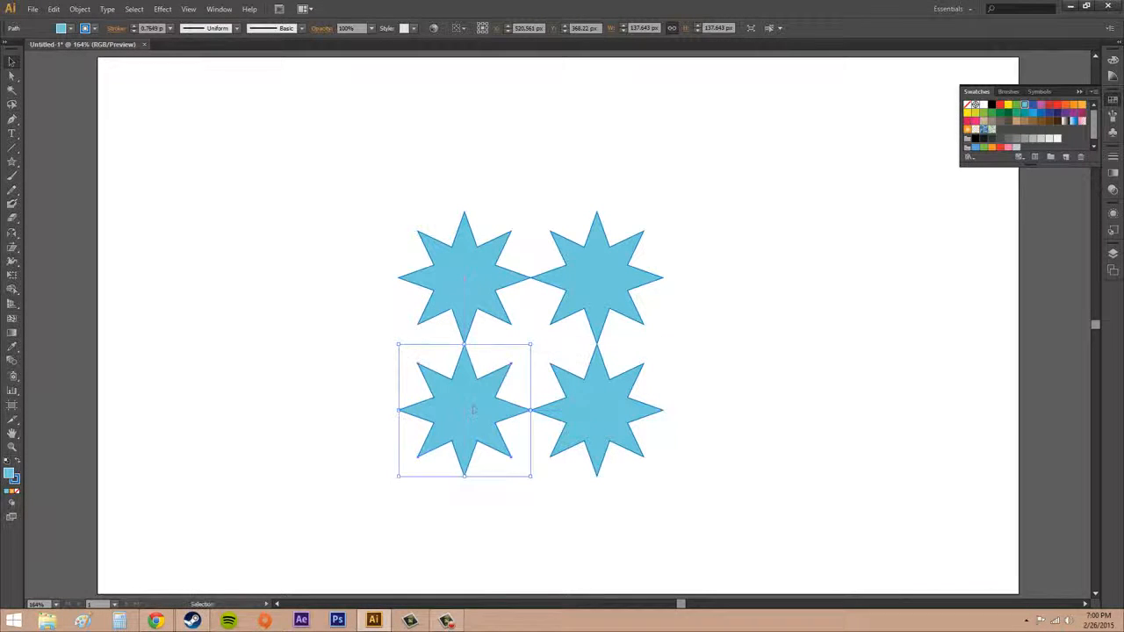
- Fill the lower-right star with orange (R=247 G=147 B=30)
left_click(763, 369)
left_click(624, 429)
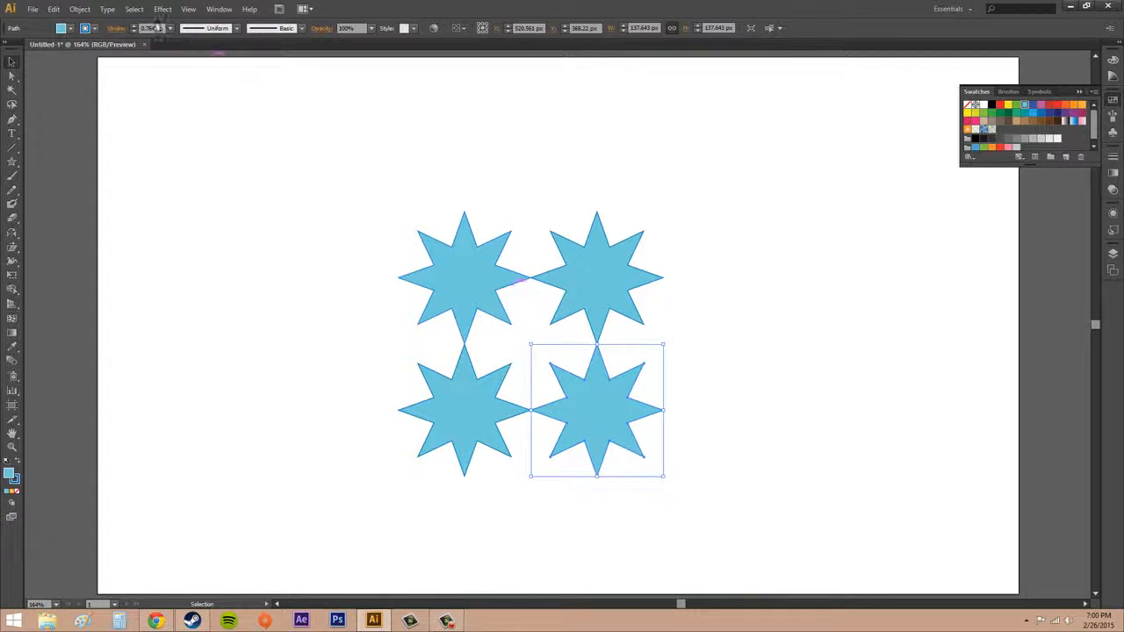
left_click(94, 28)
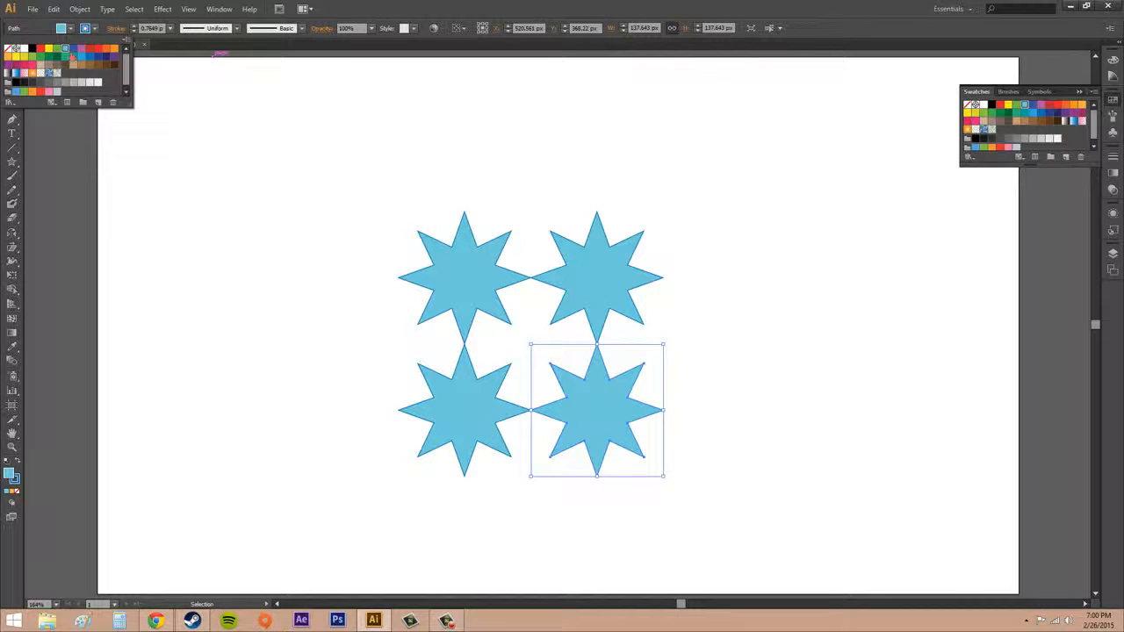
left_click(119, 55)
- Fill the upper-left star with red and the lower-left star with pink
left_click(481, 303)
left_click(473, 293)
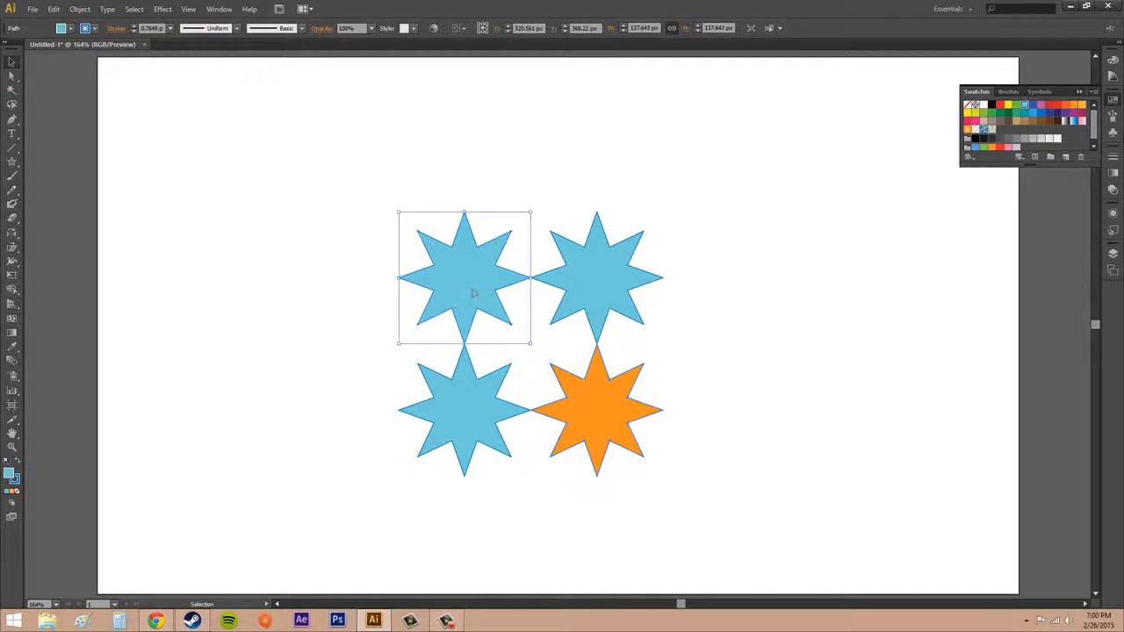
left_click(72, 29)
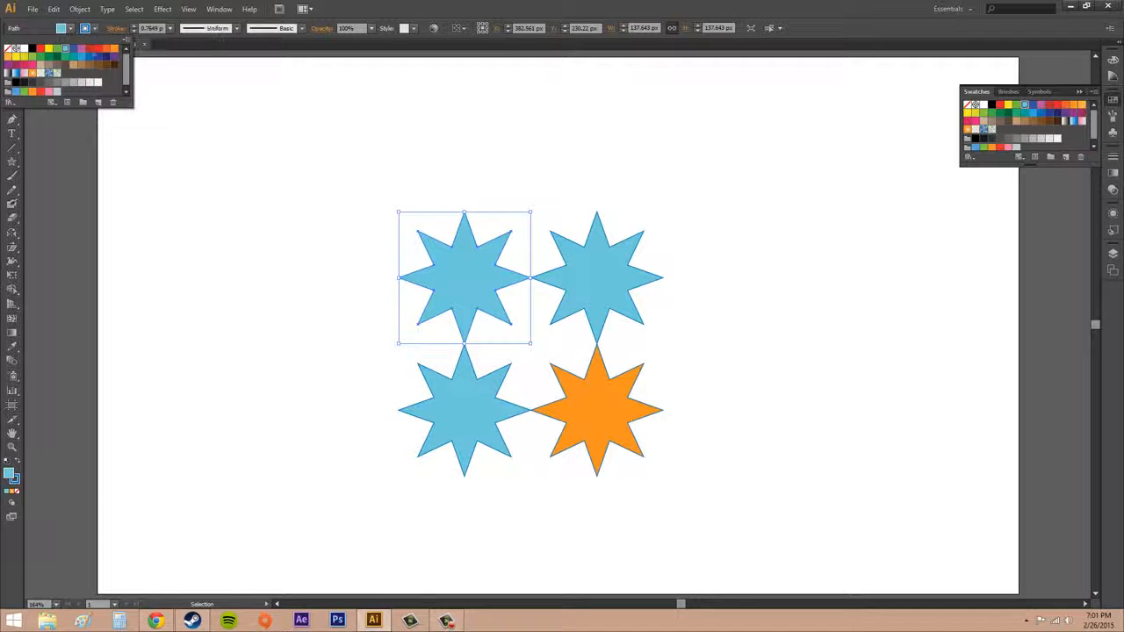
left_click(96, 50)
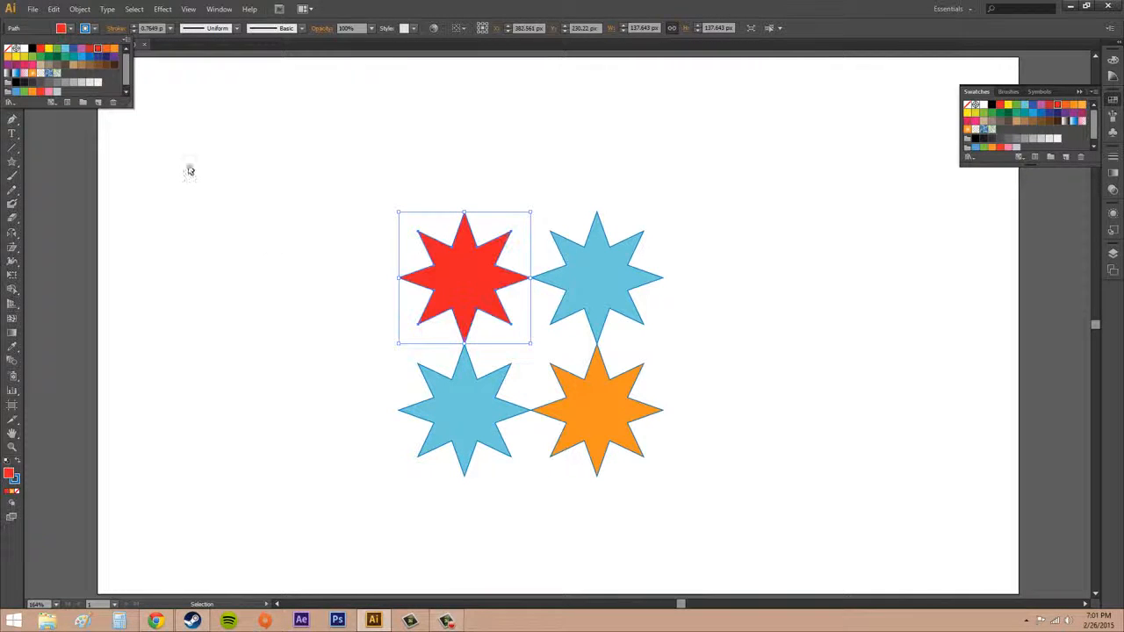
left_click(458, 402)
left_click(71, 29)
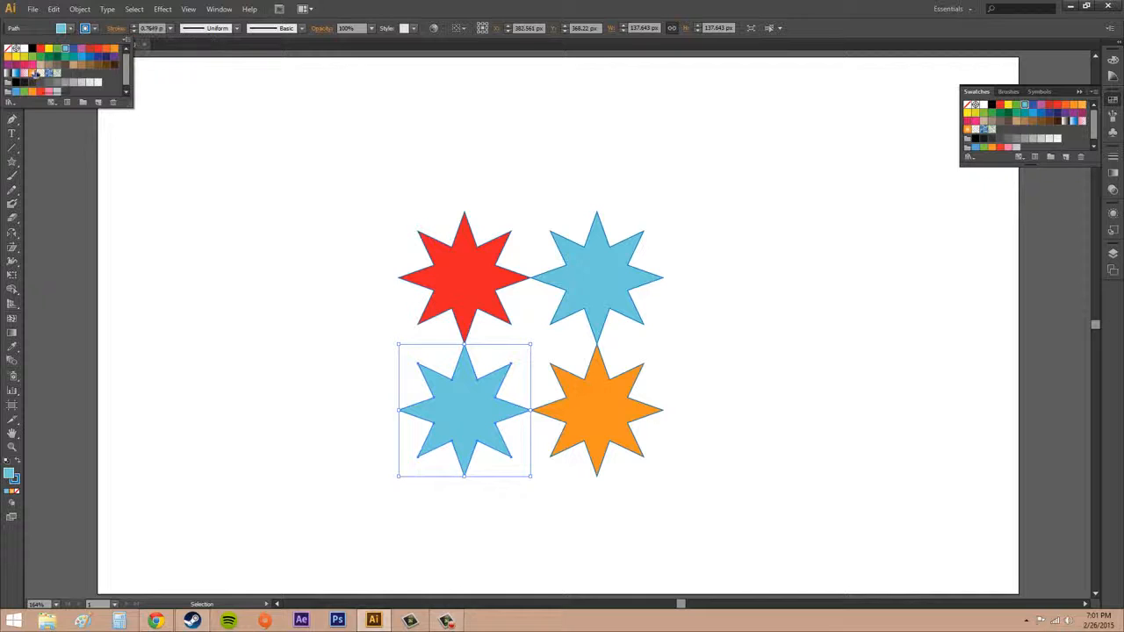
left_click(33, 65)
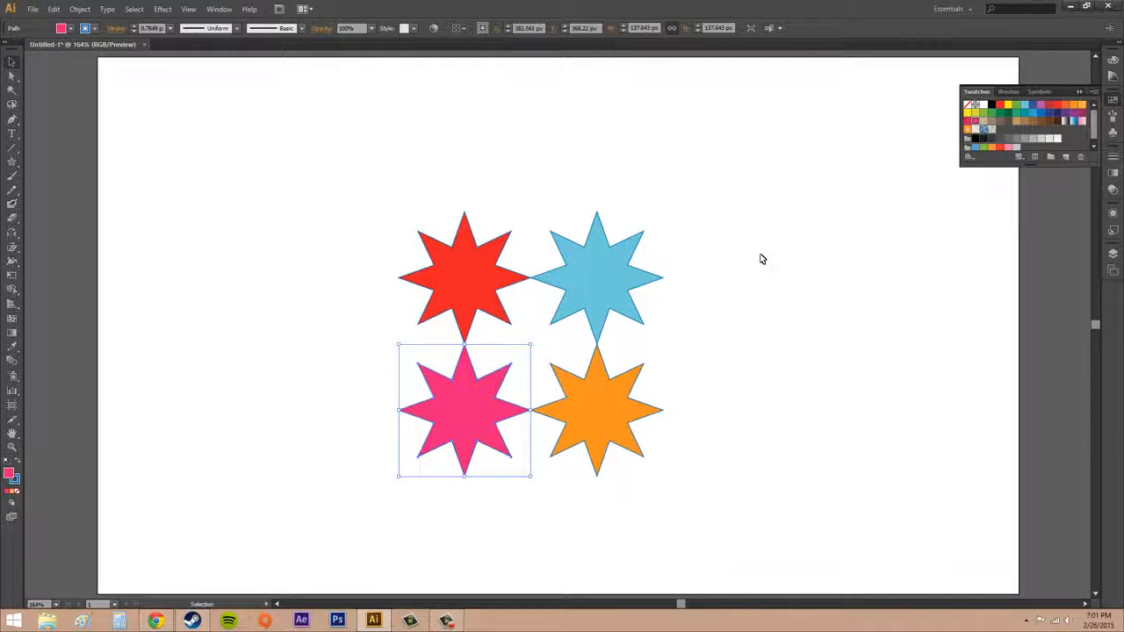
- Make a pattern from all four stars and move the Pattern Options panel closer to the tile
left_click_drag(329, 160, 743, 531)
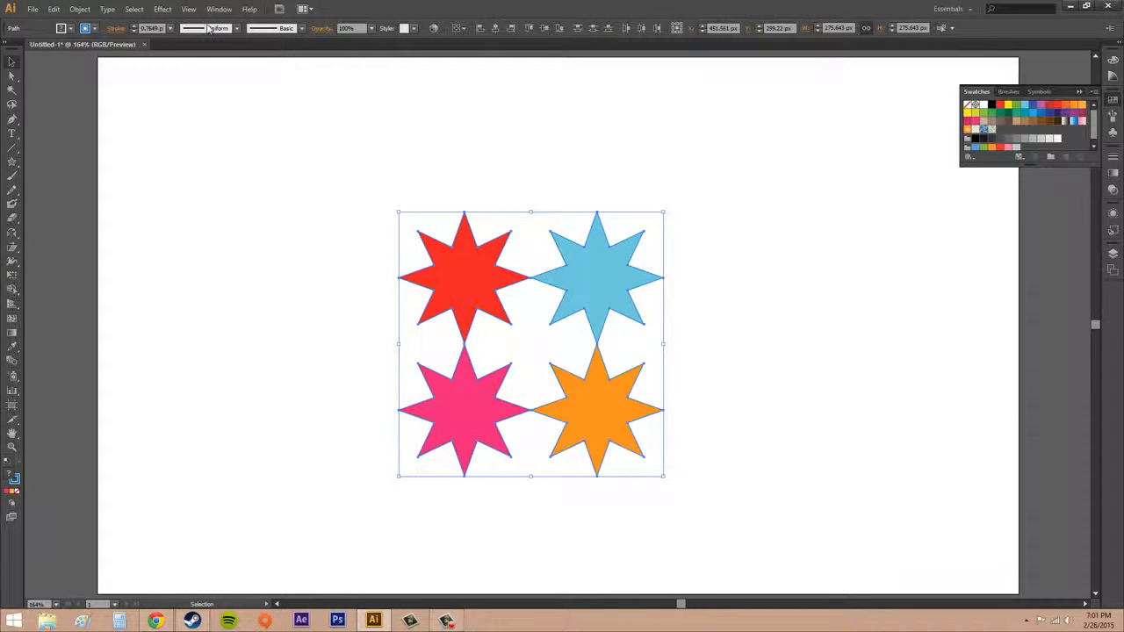
left_click(80, 8)
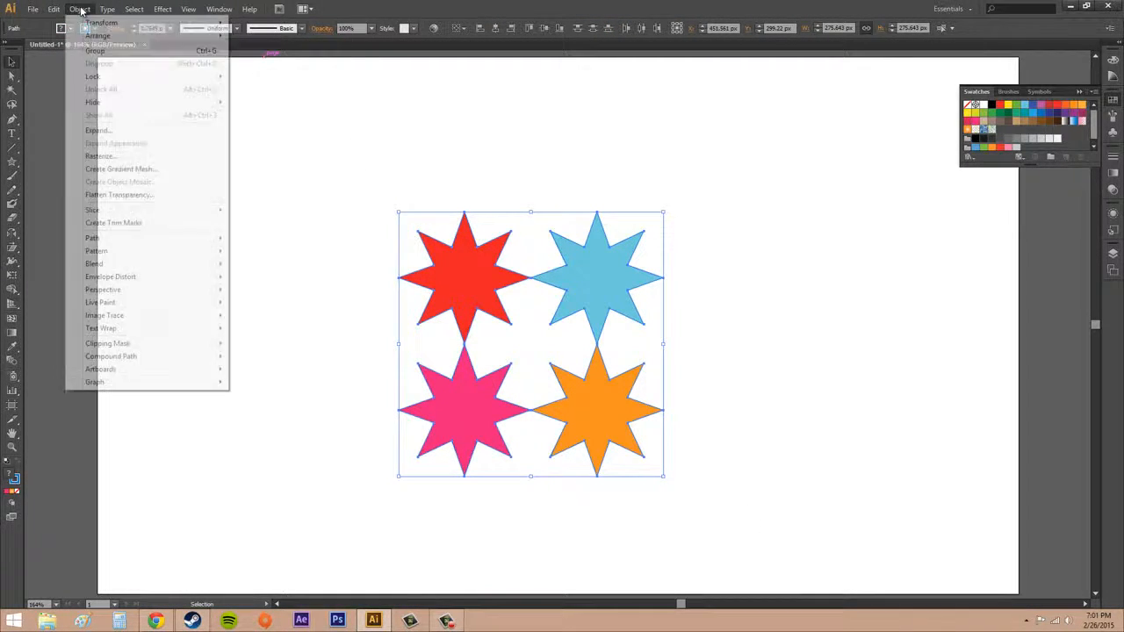
mouse_move(109, 253)
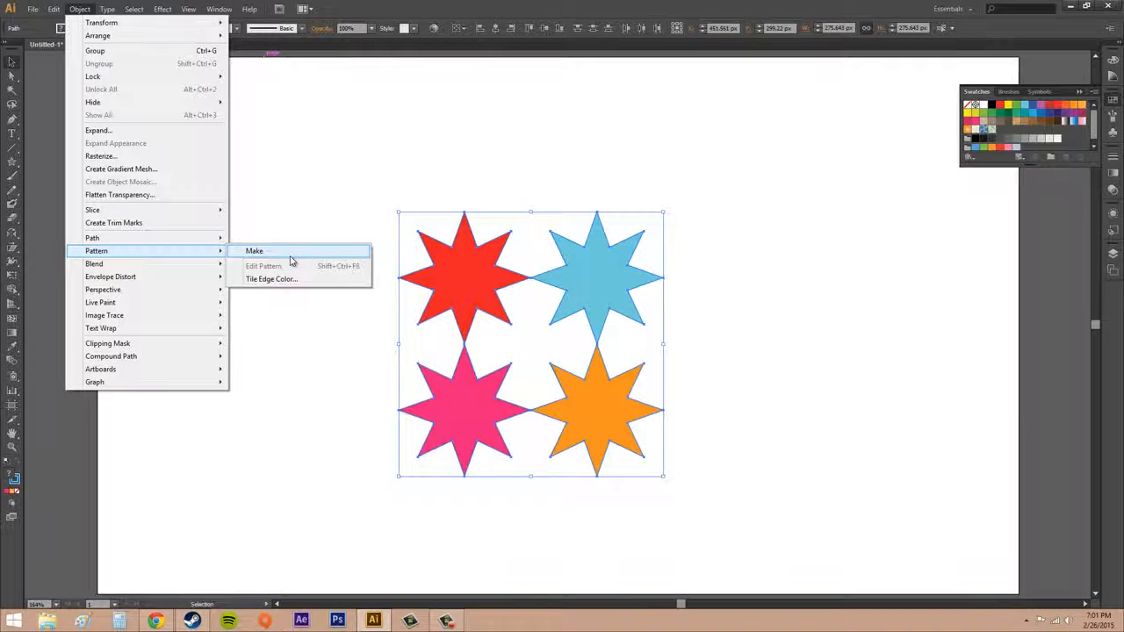
left_click(291, 259)
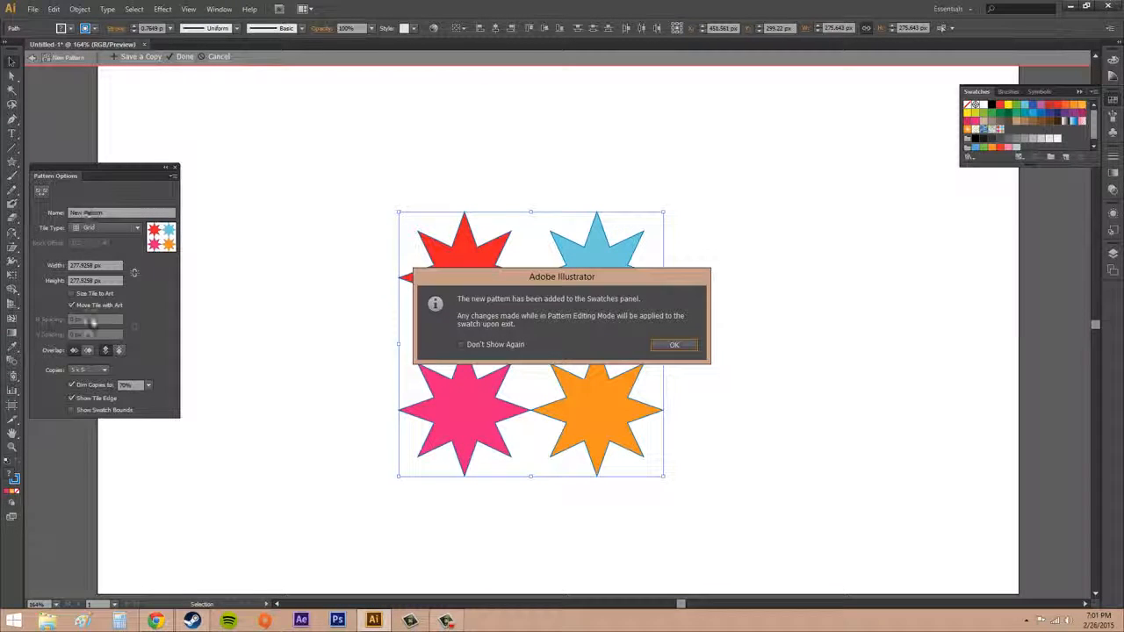
left_click(674, 345)
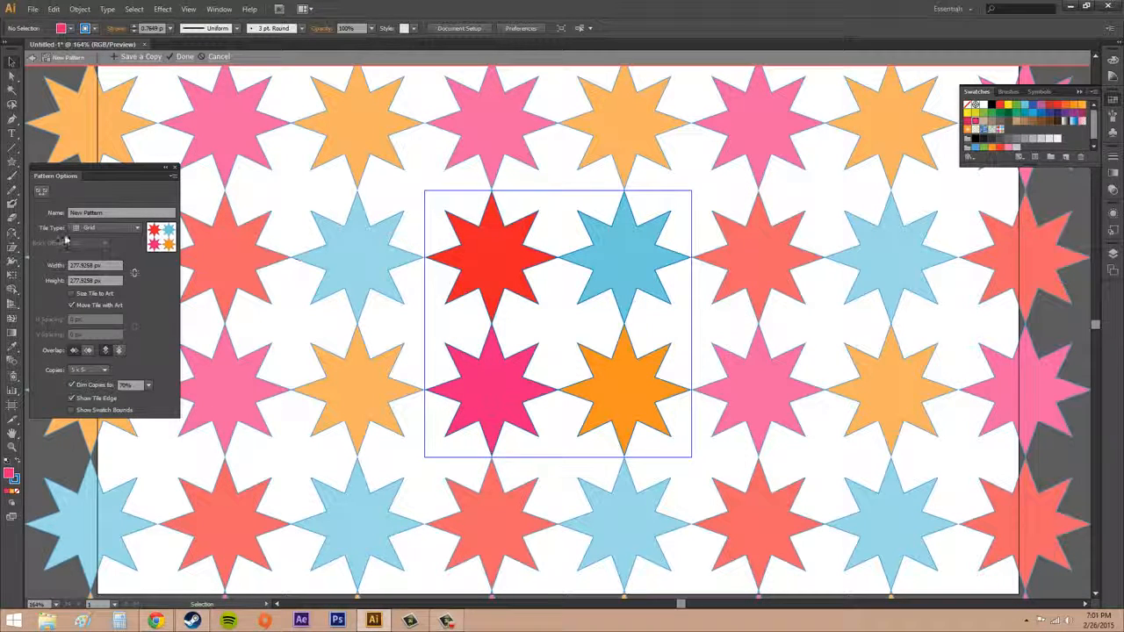
left_click_drag(74, 176, 210, 235)
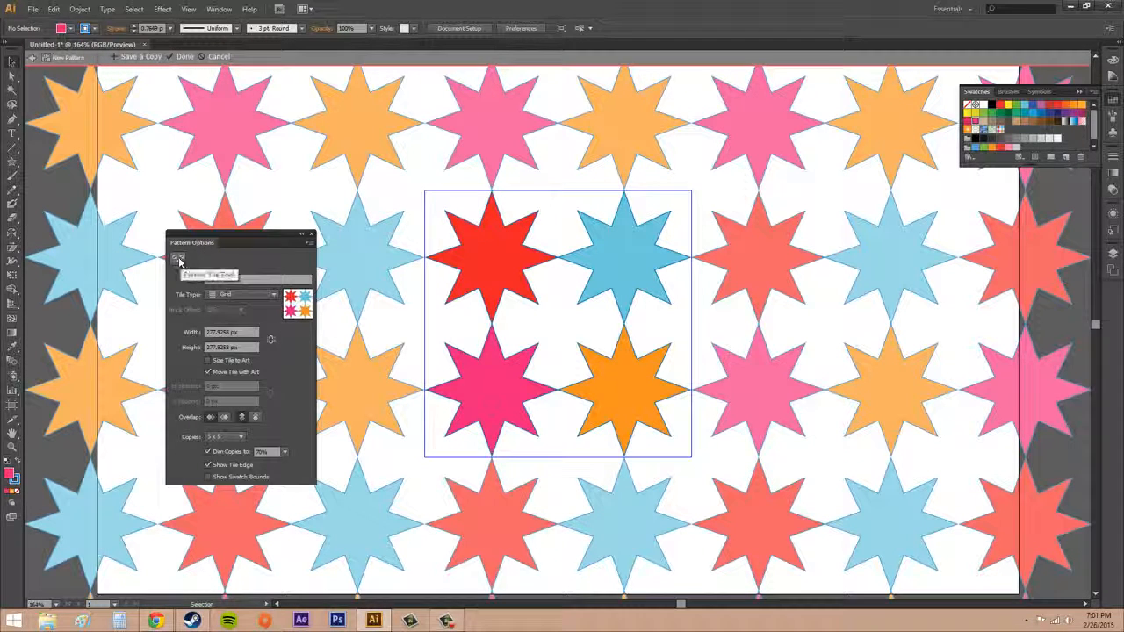
- Try out the Pattern Tile Tool on the tile and turn it off again
left_click(177, 259)
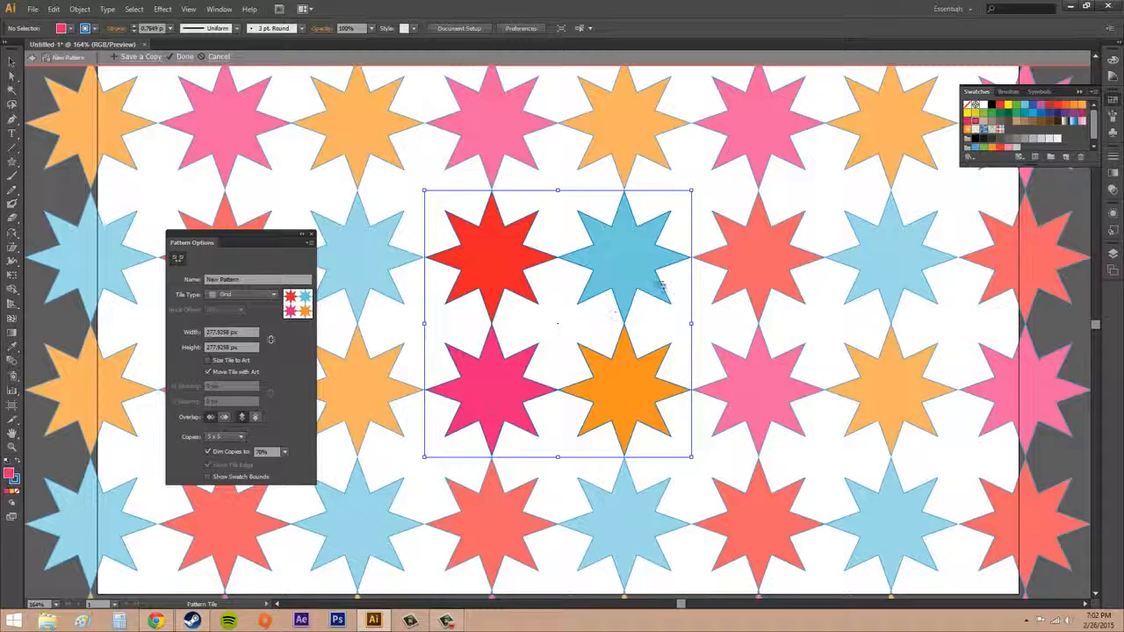
left_click_drag(658, 262, 463, 388)
left_click(176, 259)
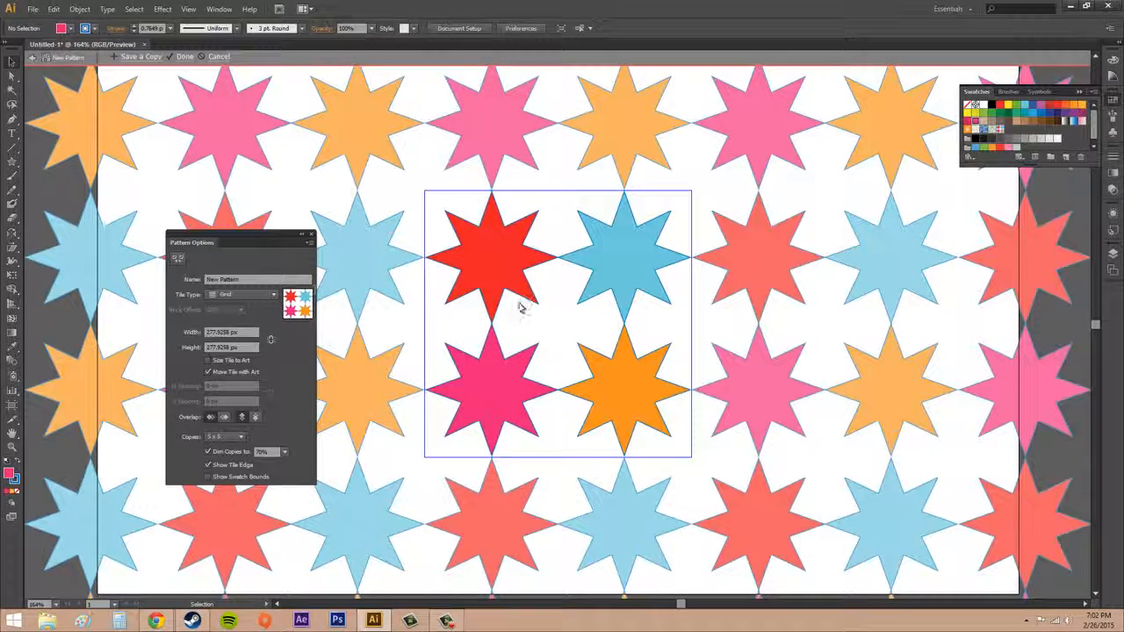
- Name the pattern ColorStars
left_click(249, 279)
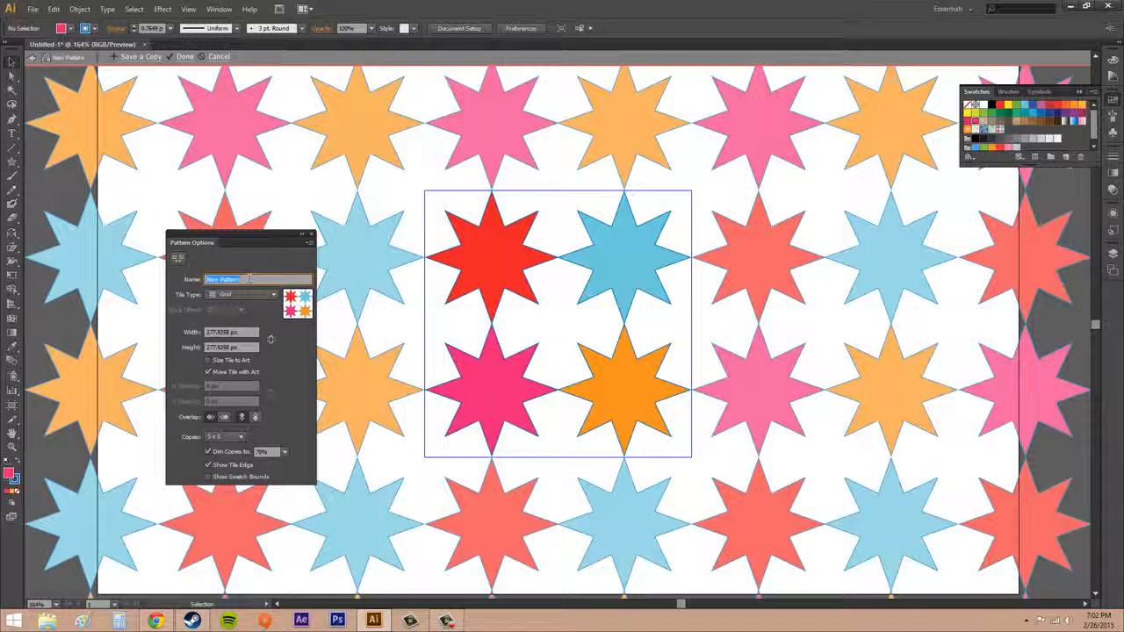
type("ColorStars")
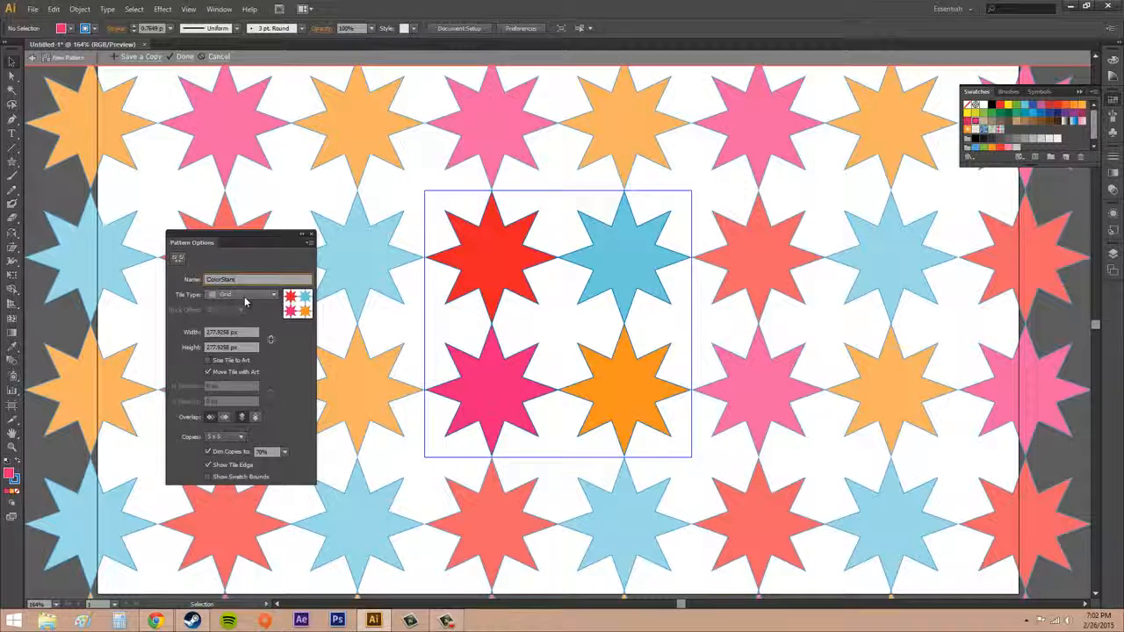
- Preview the brick and hex tile types on the pattern, by row and by column, and return to Grid
left_click(244, 295)
left_click(239, 321)
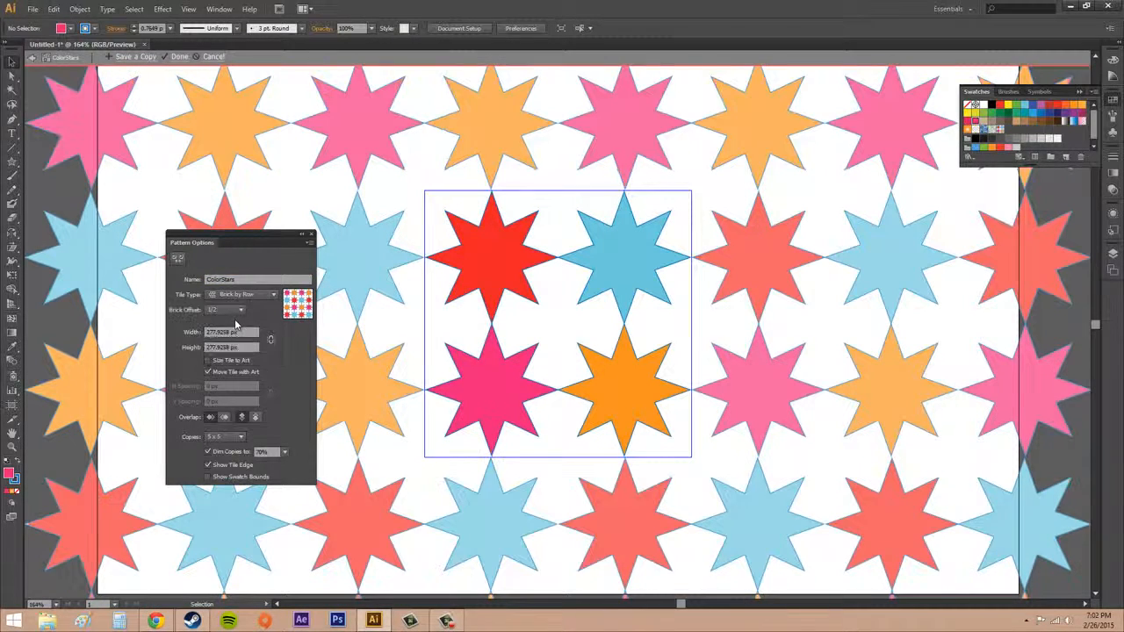
left_click(244, 296)
left_click(246, 334)
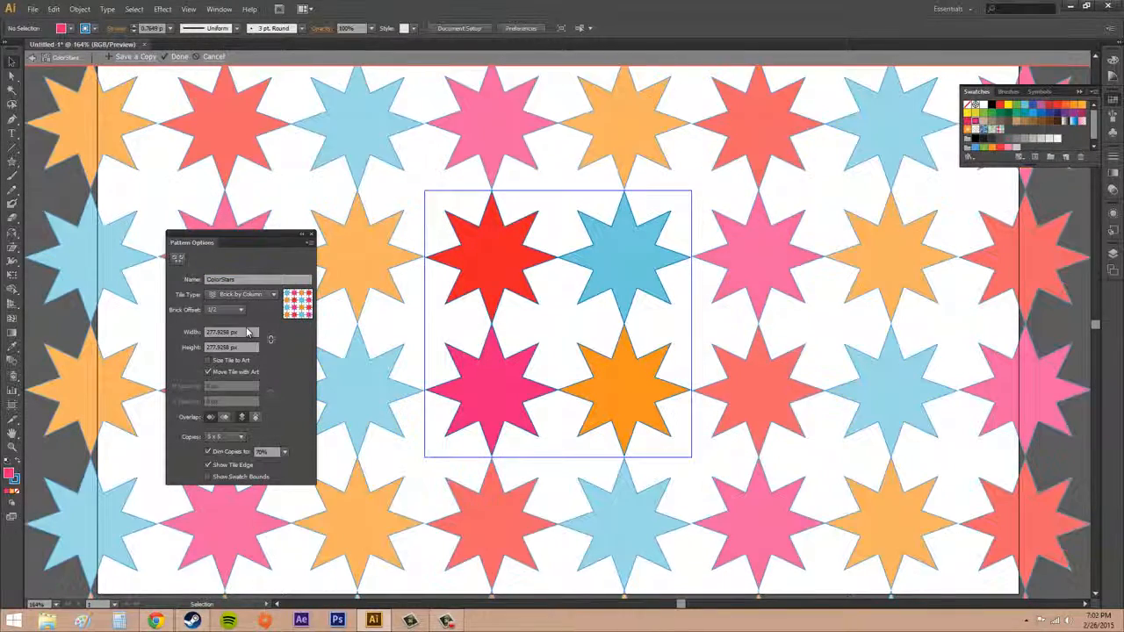
left_click(244, 296)
left_click(246, 349)
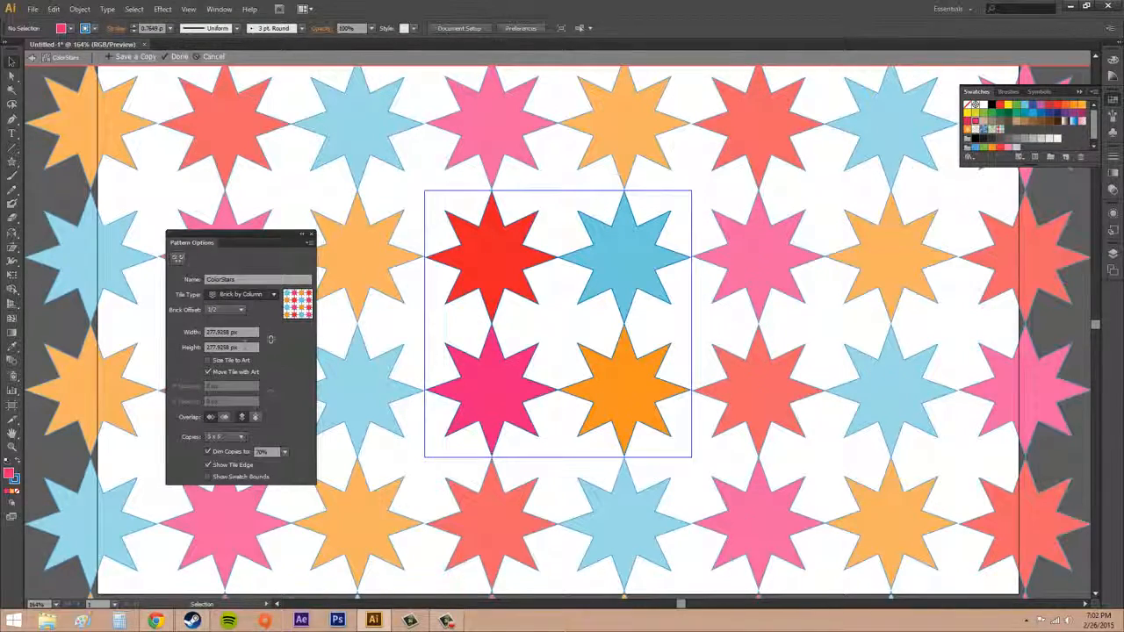
left_click(244, 296)
left_click(246, 362)
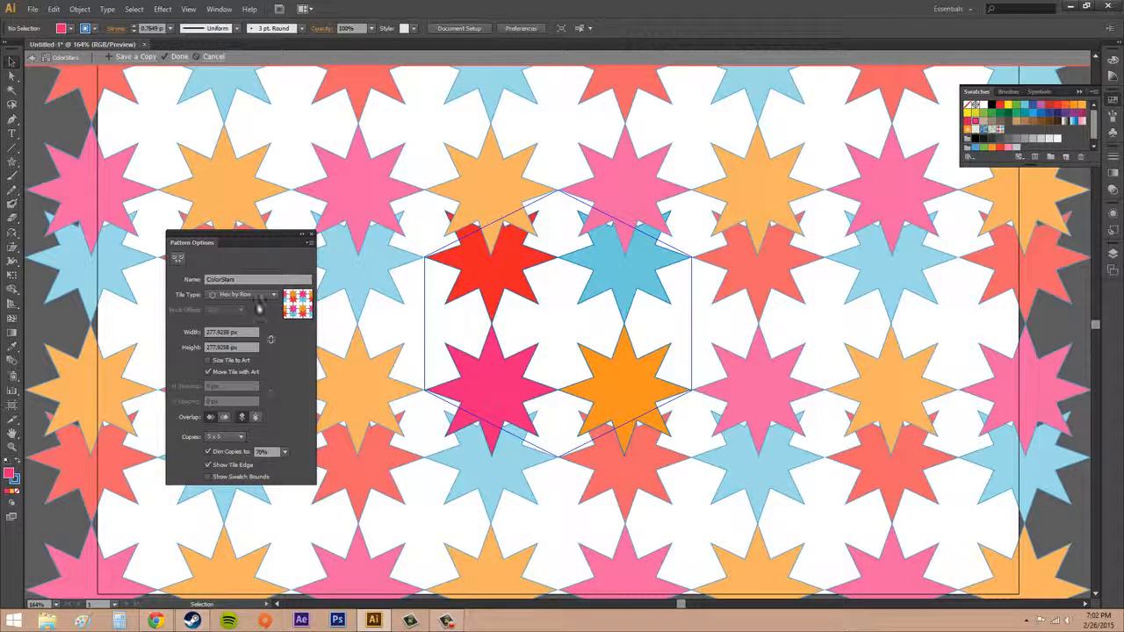
left_click(233, 295)
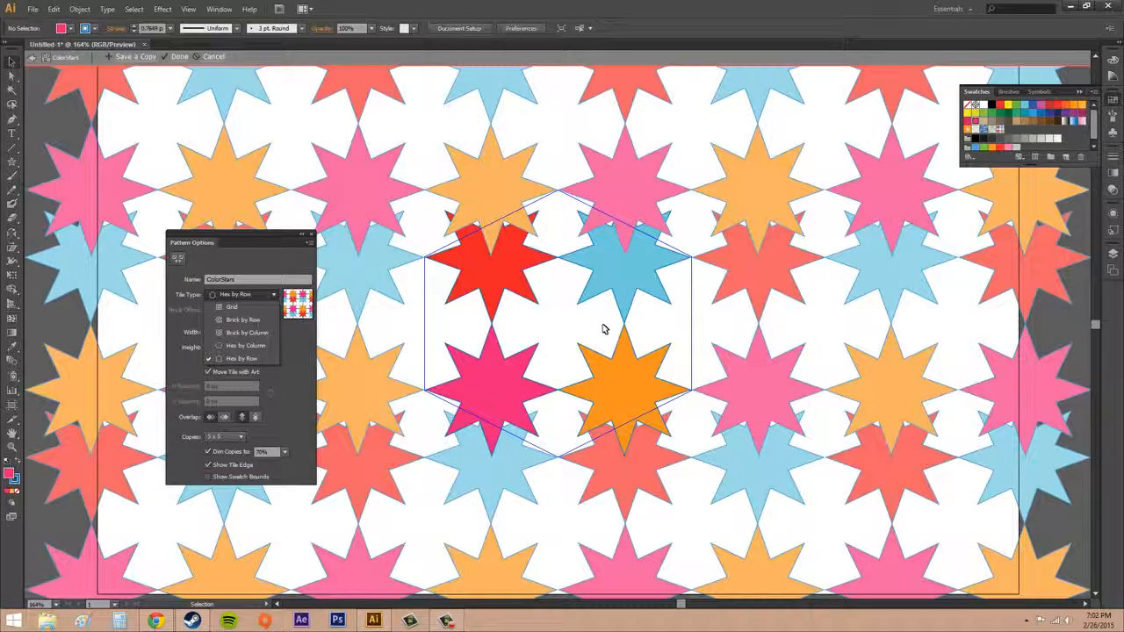
left_click(259, 358)
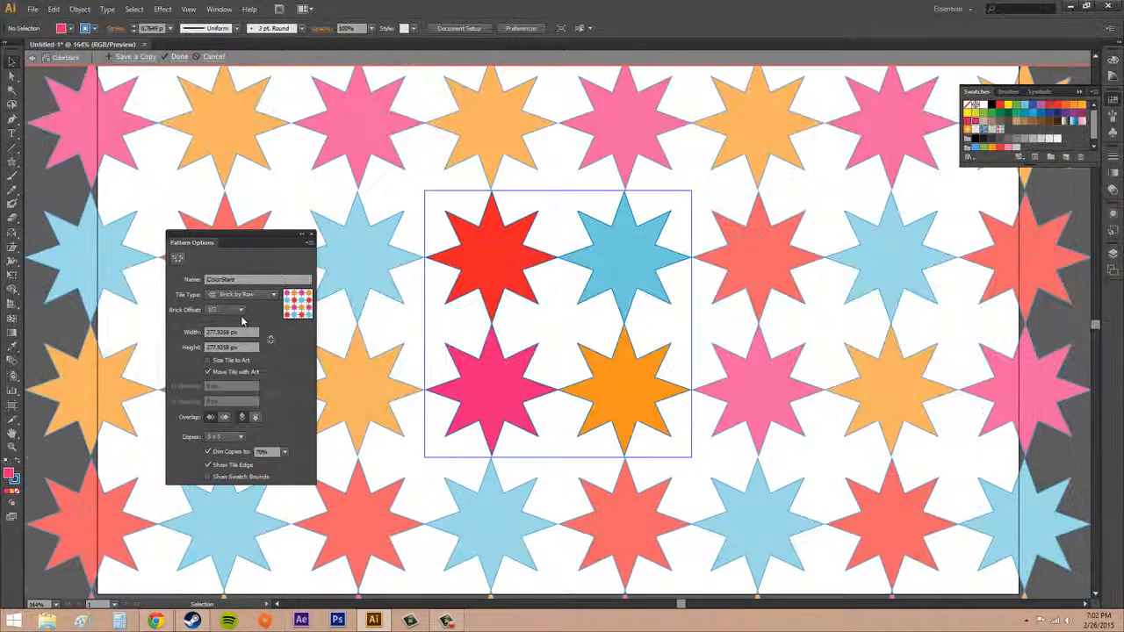
left_click(253, 297)
left_click(235, 305)
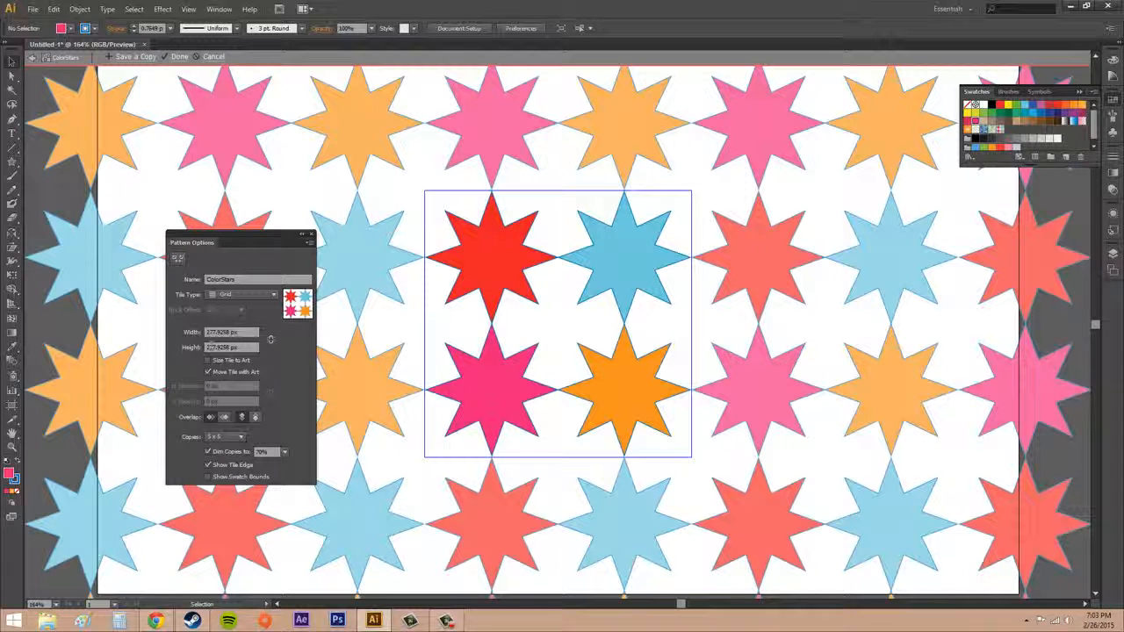
- Size the tile to the art and set both the horizontal and vertical spacing to 2 px
left_click(208, 360)
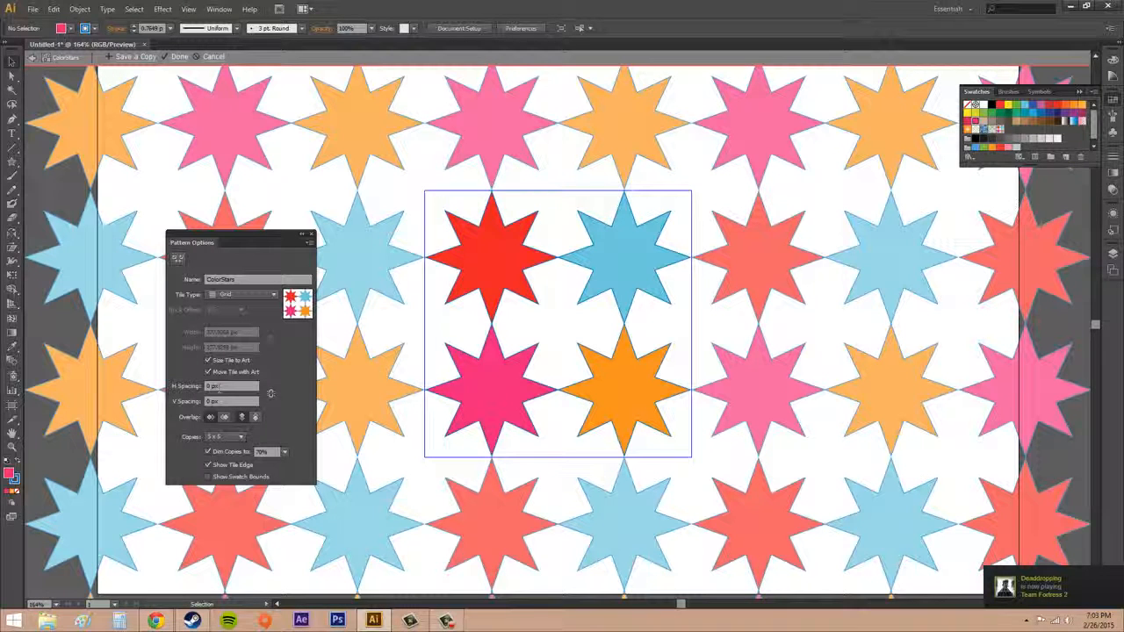
left_click(227, 411)
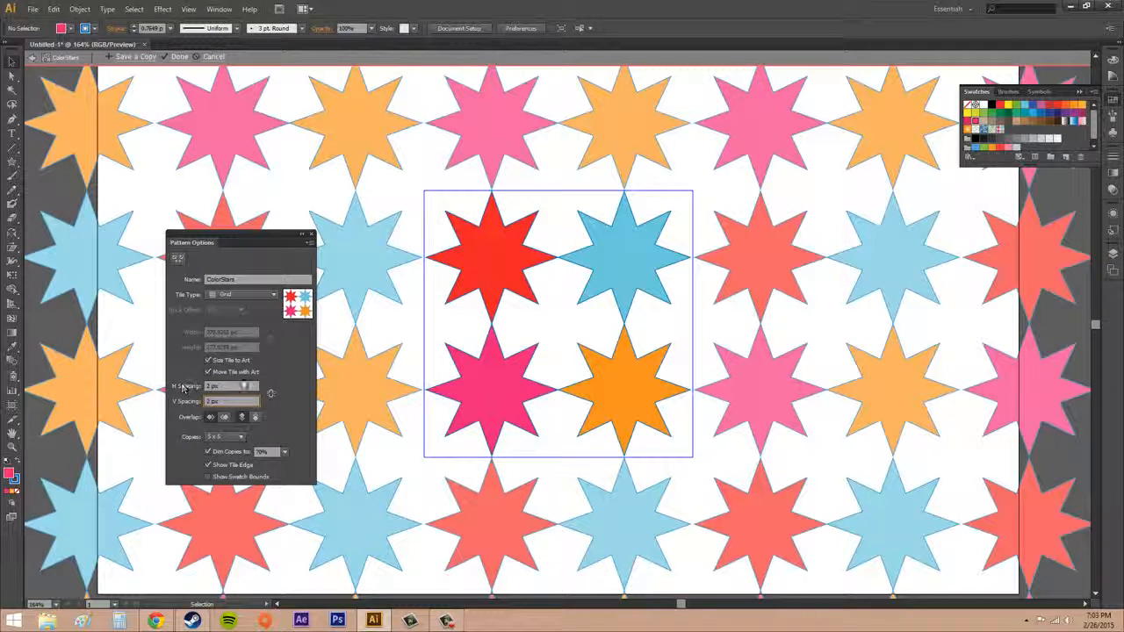
left_click(285, 372)
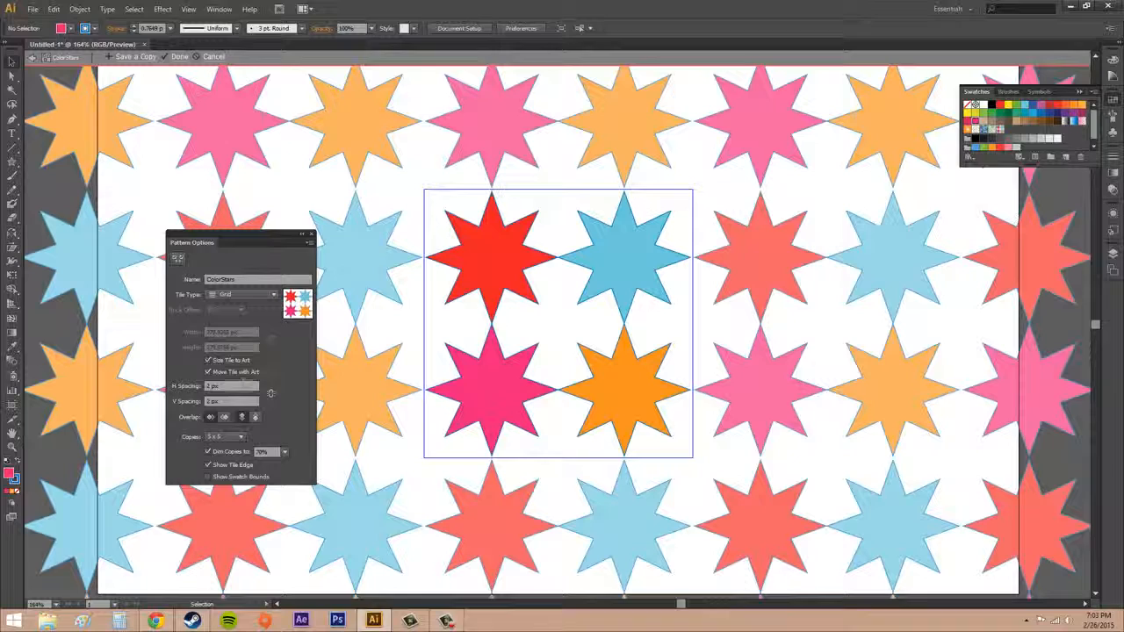
- Set both the horizontal and vertical spacing of the pattern to 0 px
left_click(242, 387)
type("0")
key("Tab")
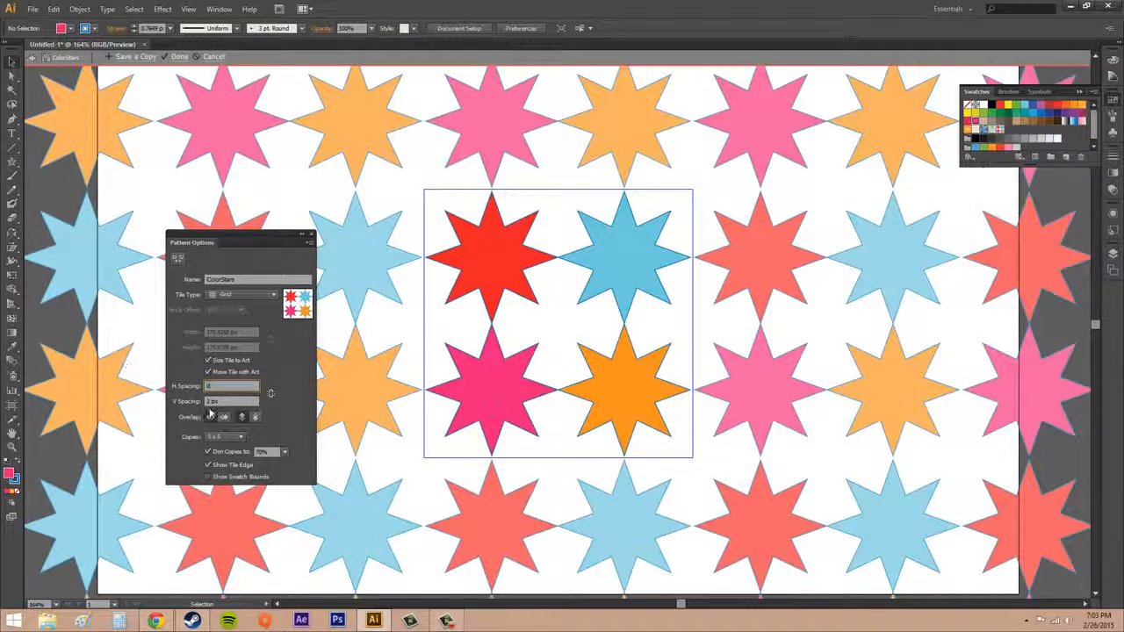
type("0")
key("Tab")
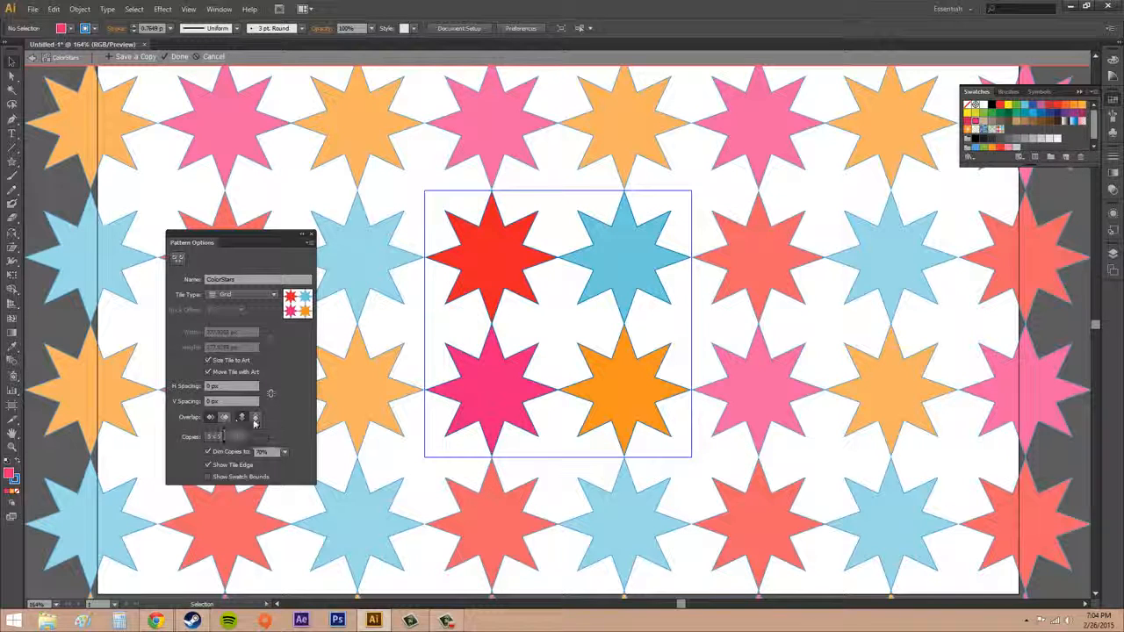
- Try the horizontal and vertical overlap orders with the Hex by Column tile type, and return the tile type to Grid
left_click(241, 418)
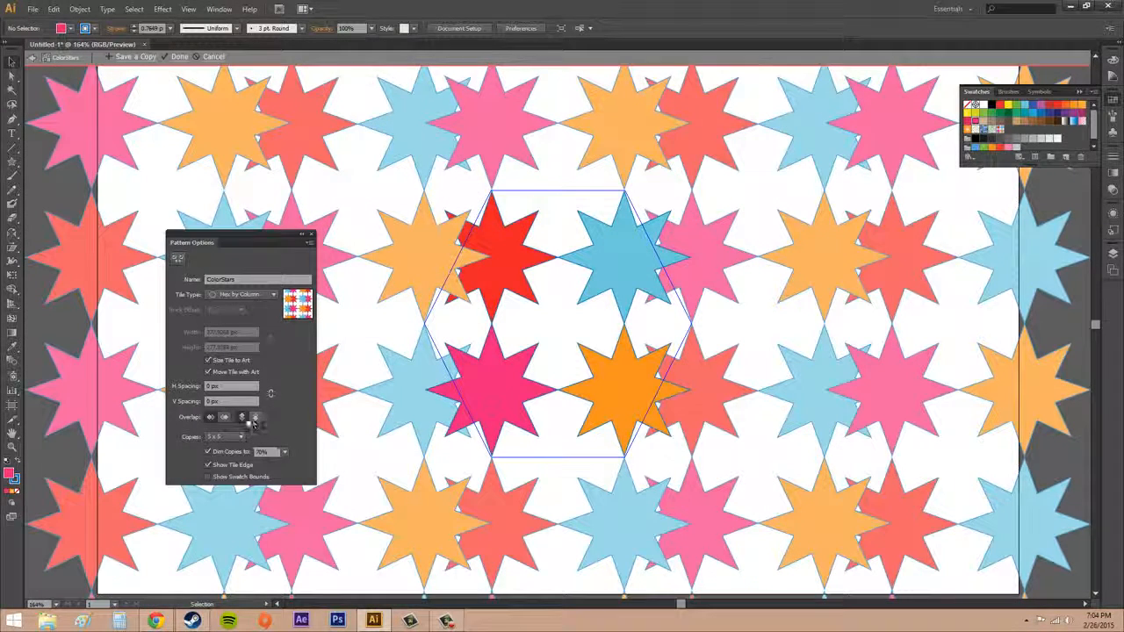
left_click(255, 418)
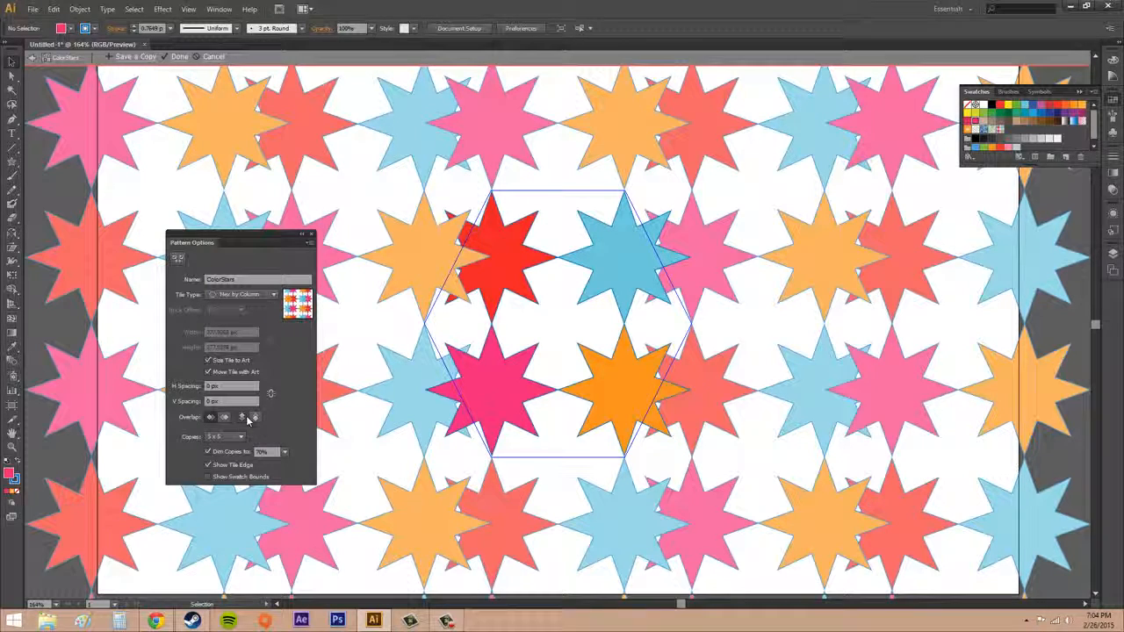
left_click(223, 417)
left_click(216, 418)
left_click(247, 295)
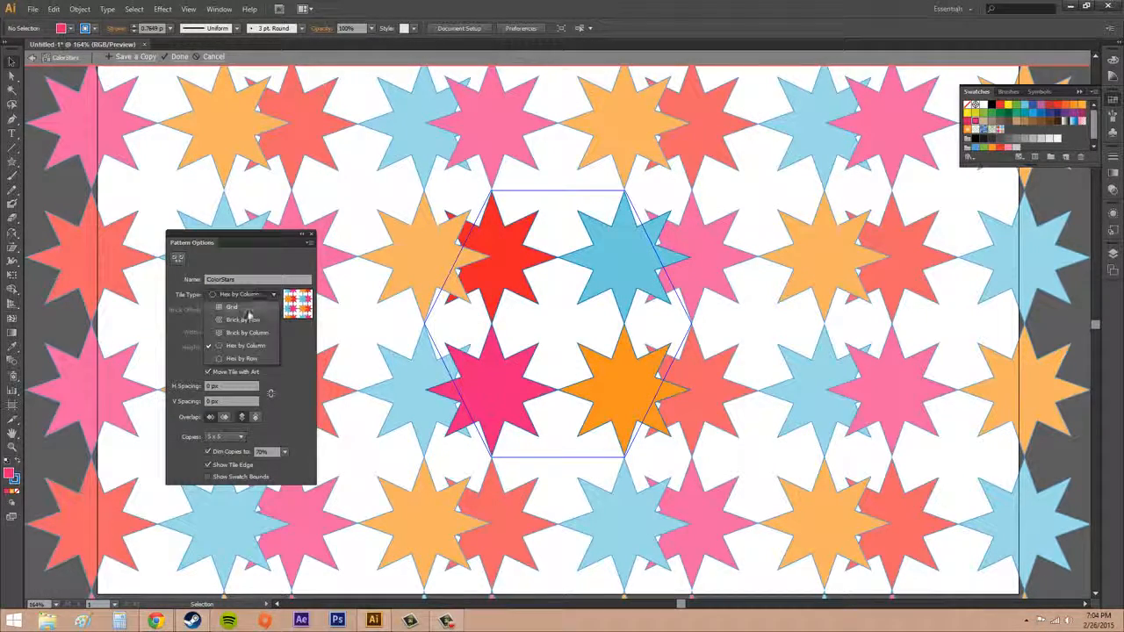
left_click(246, 308)
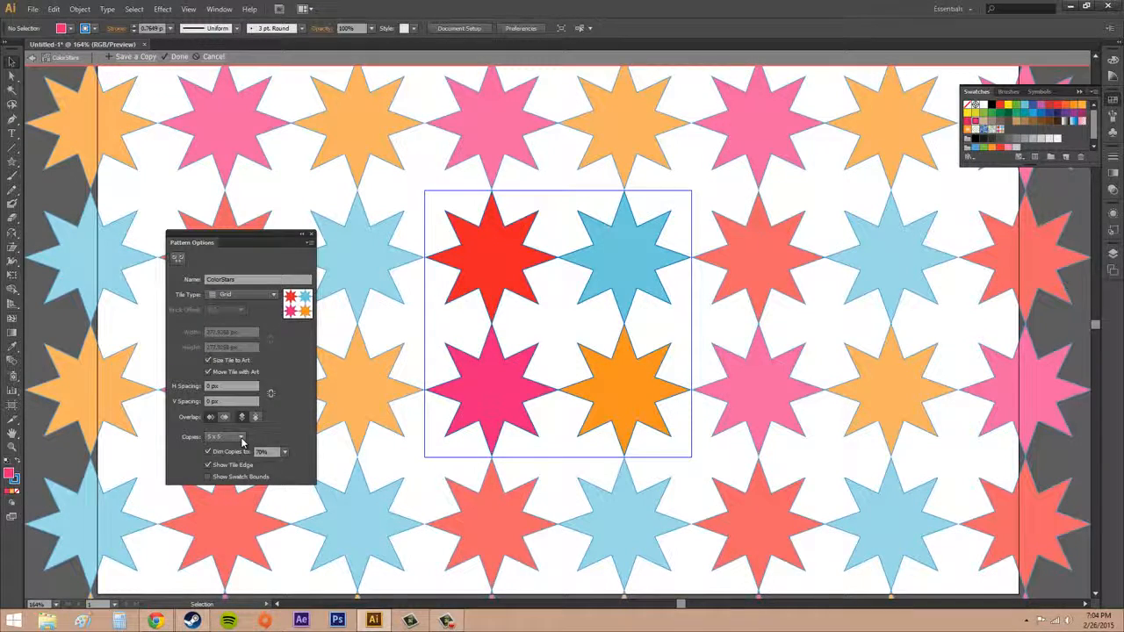
- Preview the pattern with 1 x 1 and 3 x 3 copies and return to 5 x 5
left_click(241, 440)
left_click(221, 274)
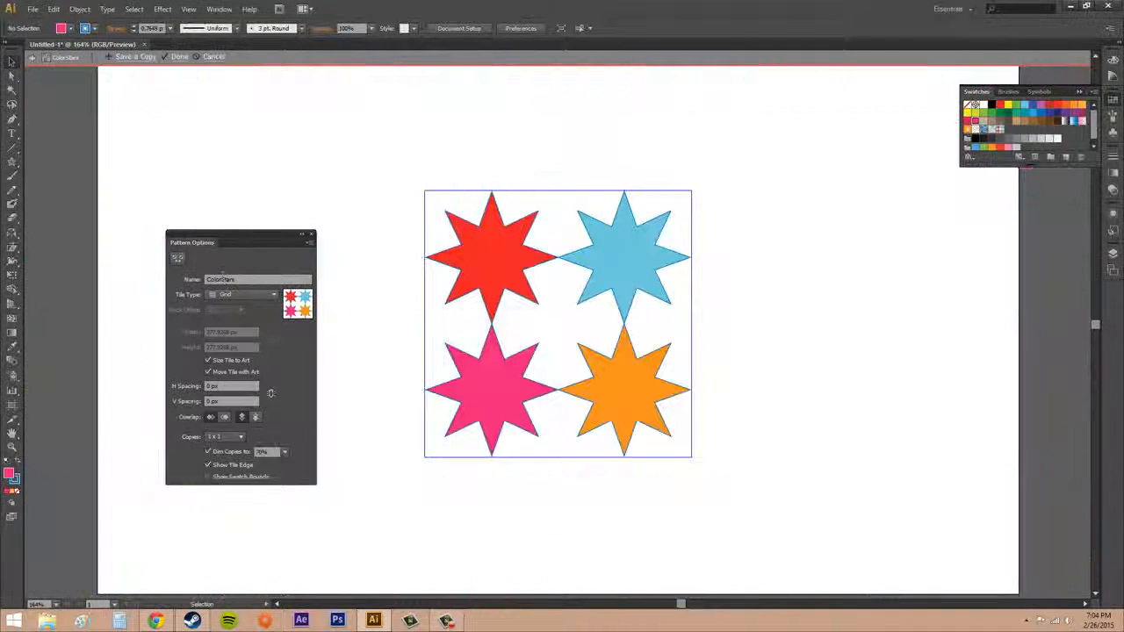
left_click(240, 436)
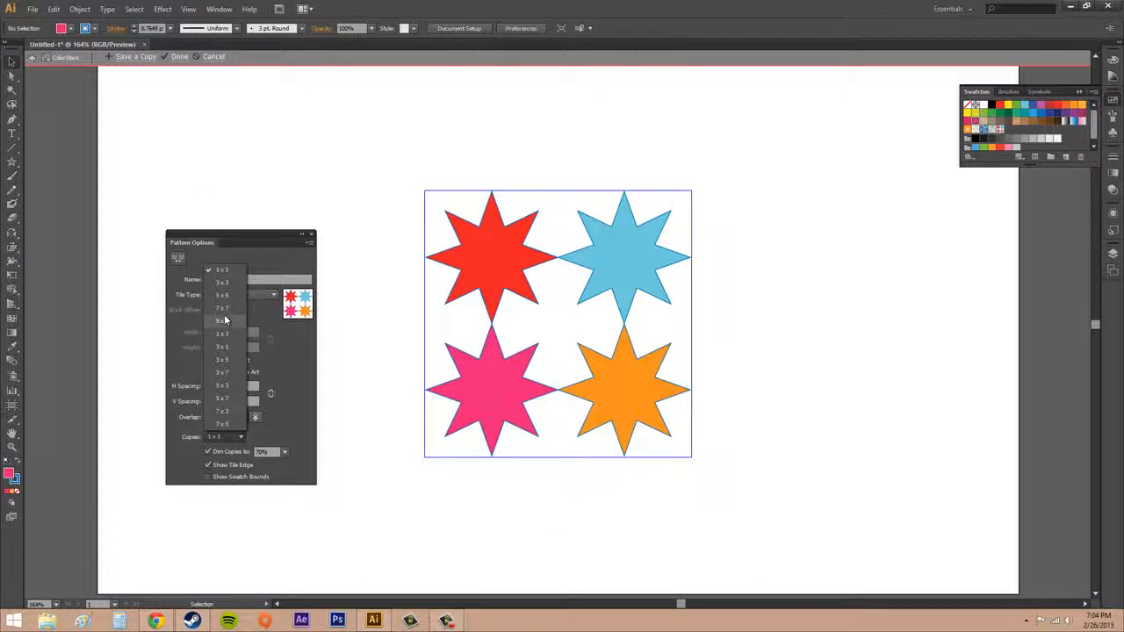
left_click(222, 282)
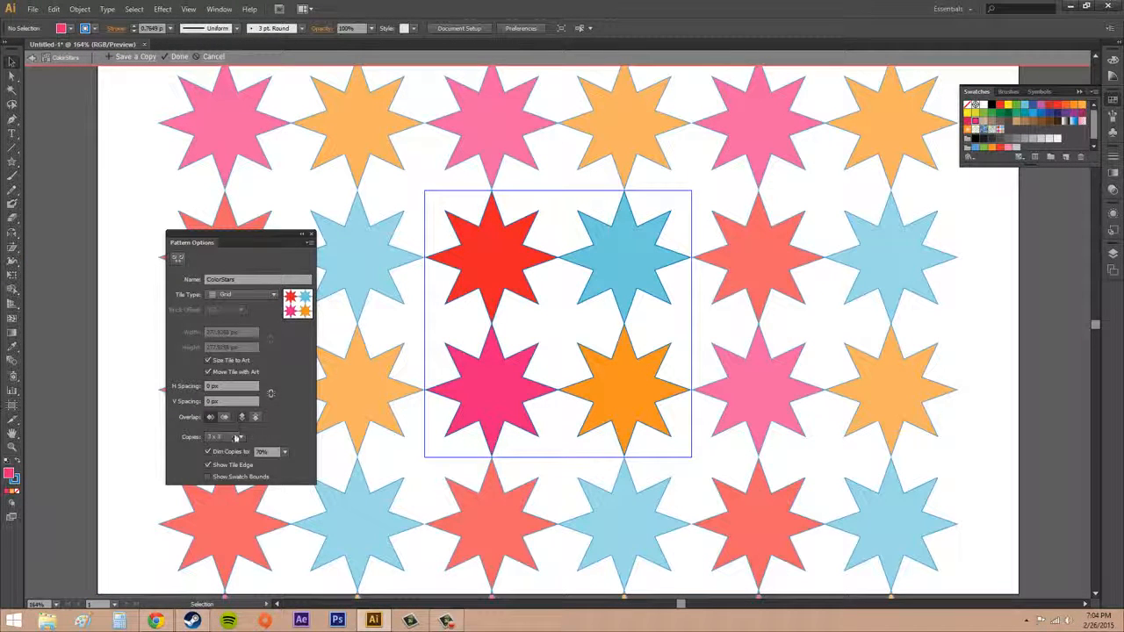
left_click(236, 437)
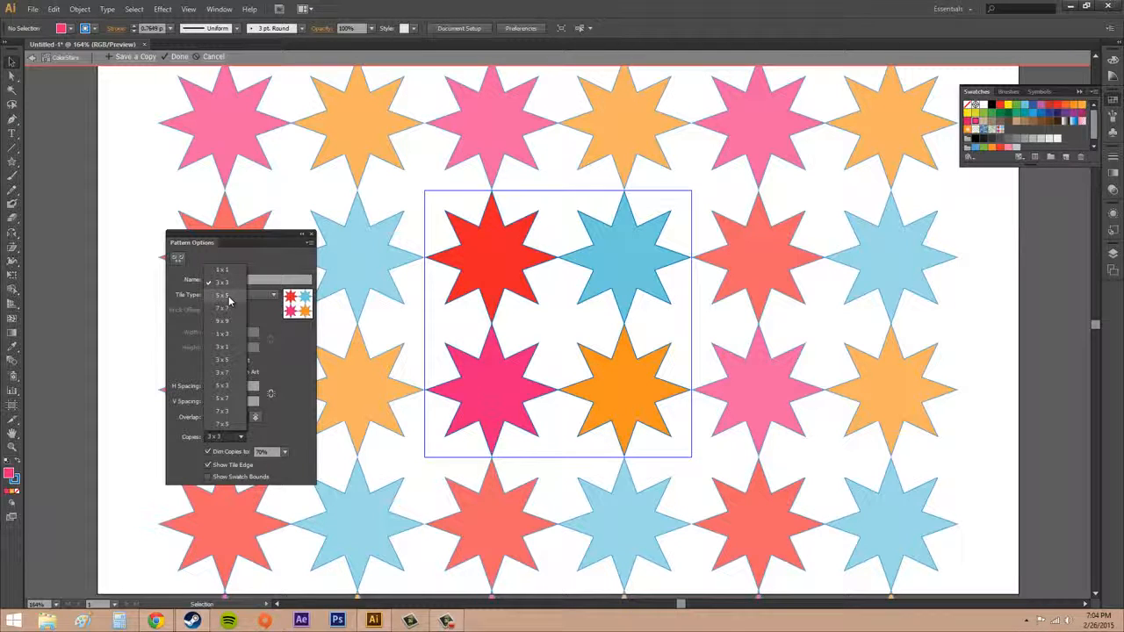
left_click(222, 296)
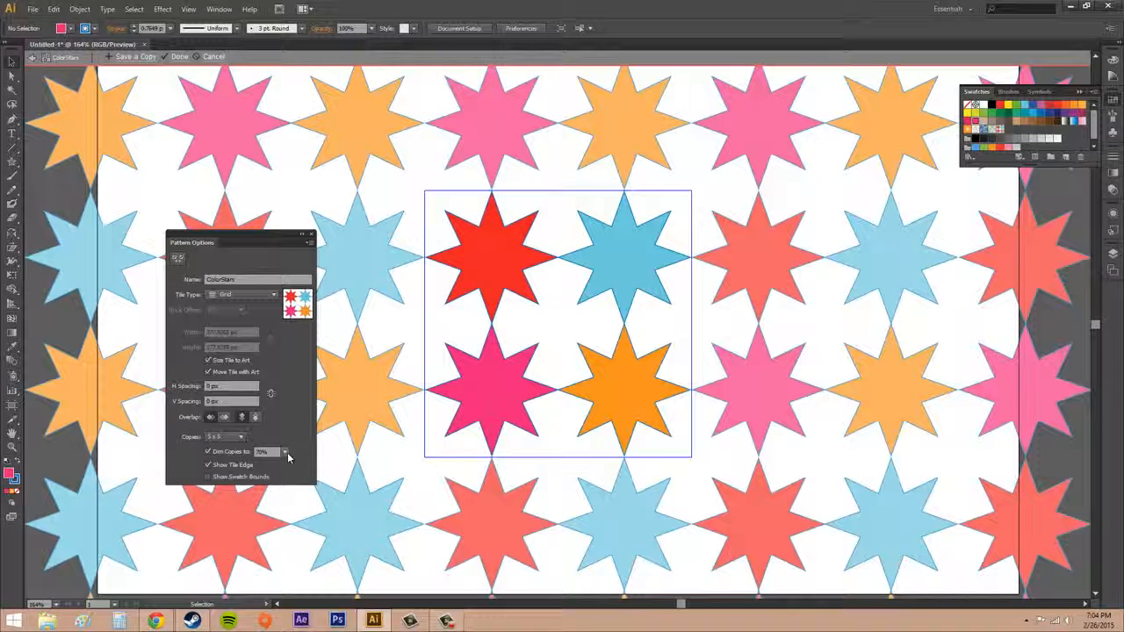
- Preview the pattern copies dimmed to 100% and return the dimming to 70%
left_click(285, 452)
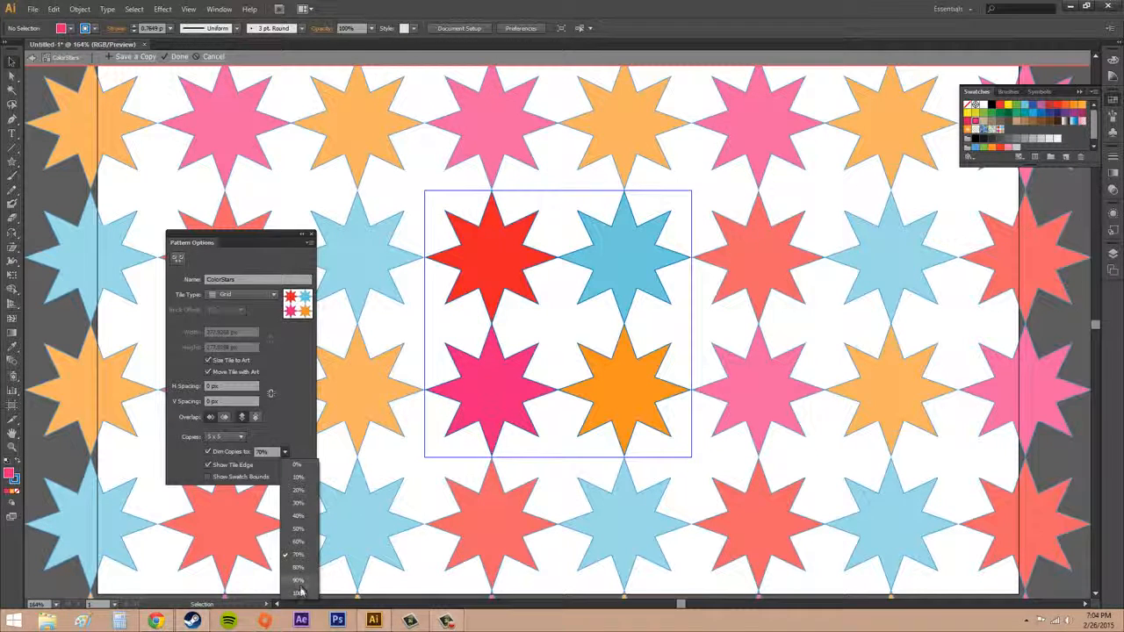
left_click(300, 574)
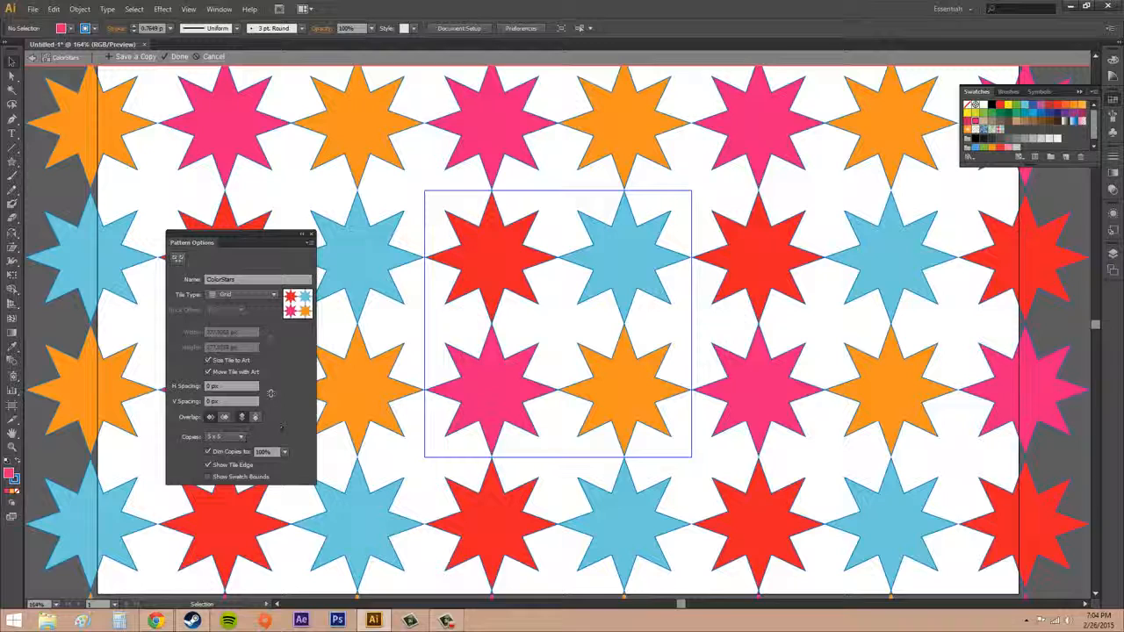
left_click(285, 452)
left_click(299, 534)
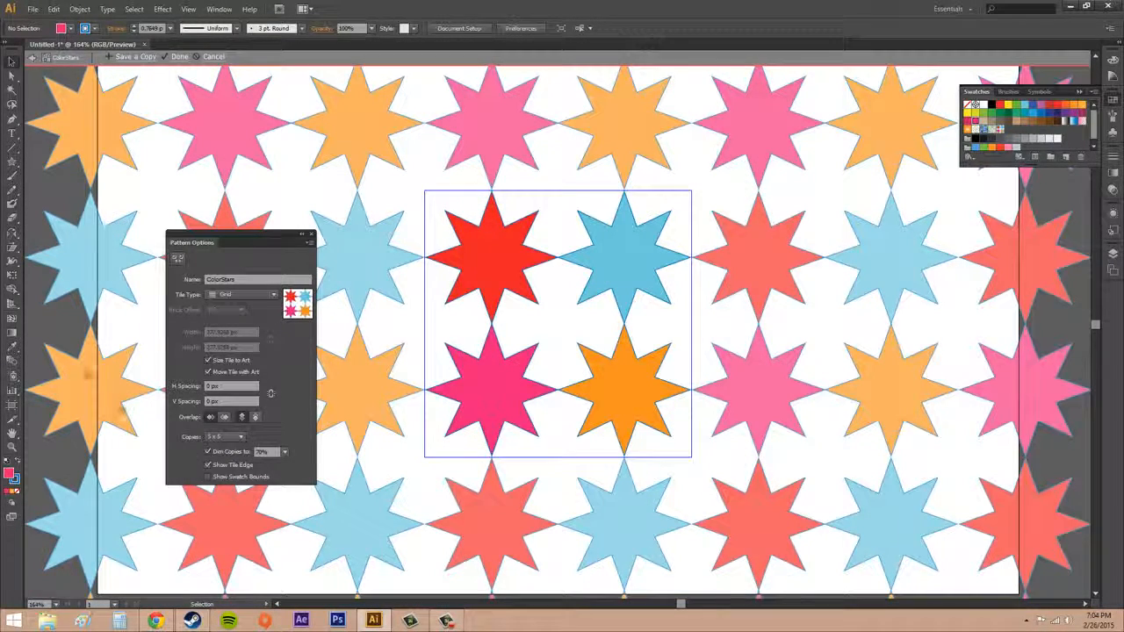
- Toggle the display of the tile edge and the swatch bounds, leaving the tile edge shown and the swatch bounds hidden
left_click(209, 464)
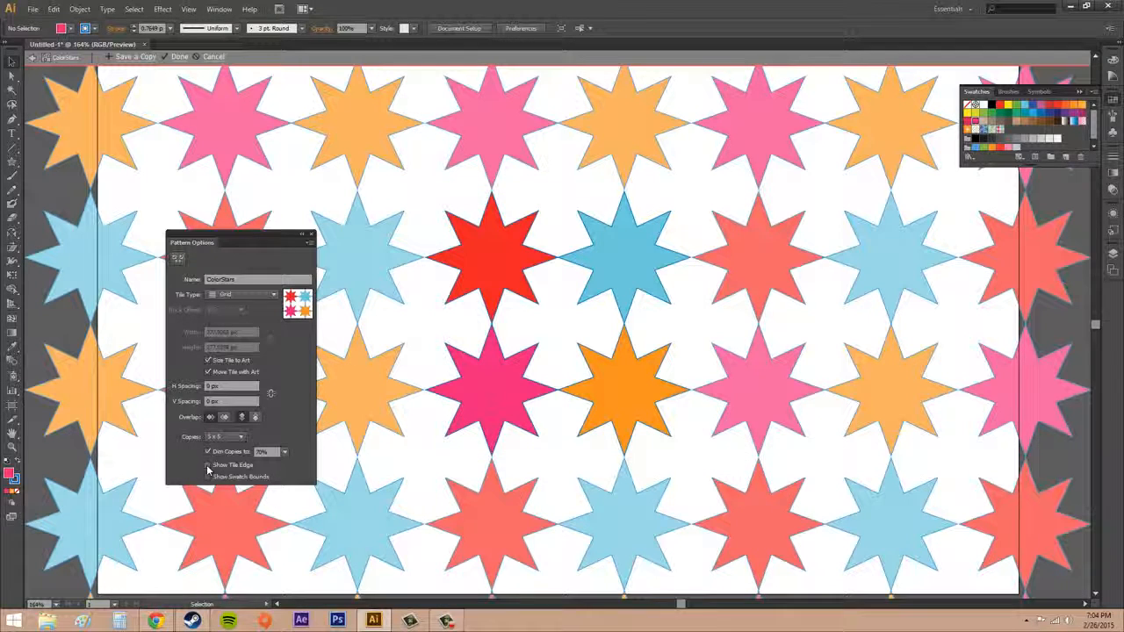
left_click(208, 464)
left_click(208, 464)
left_click(208, 465)
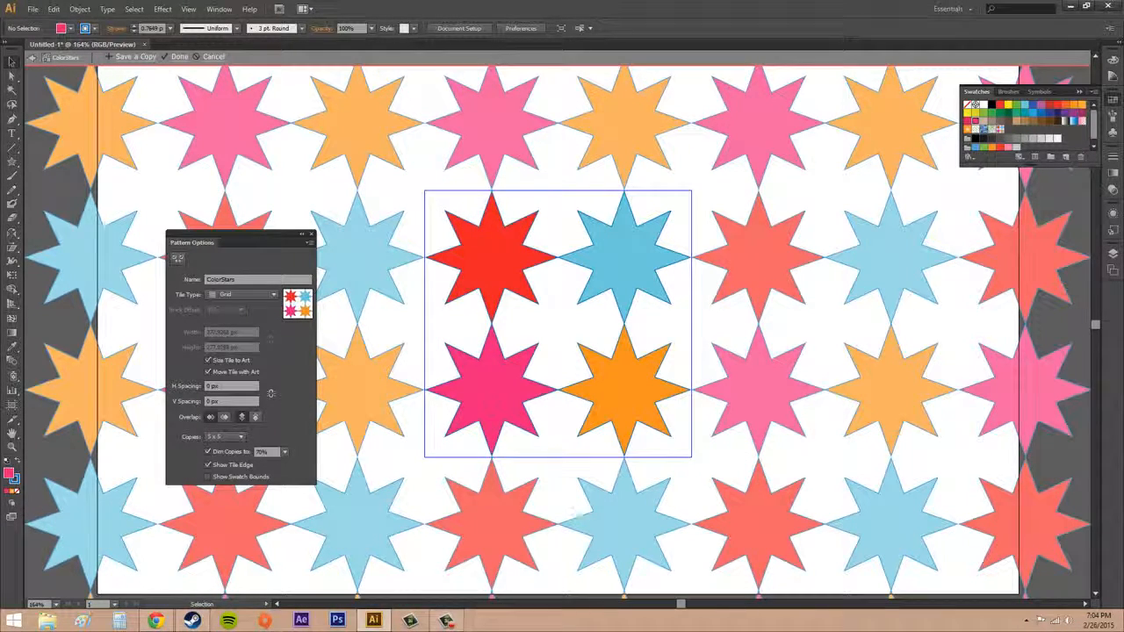
left_click(209, 477)
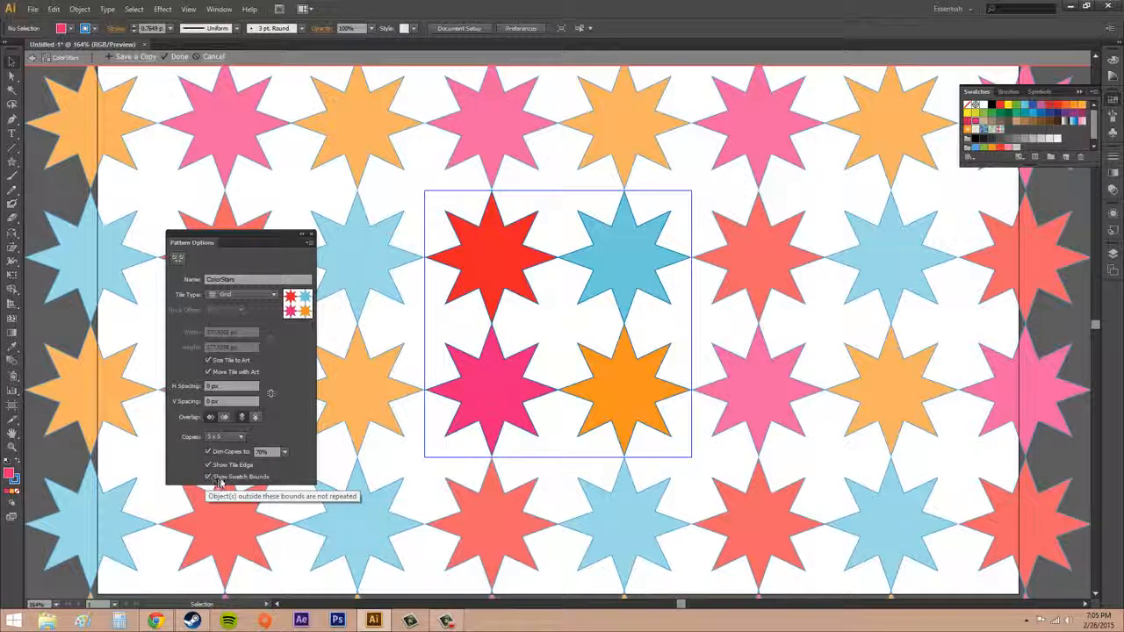
left_click(208, 477)
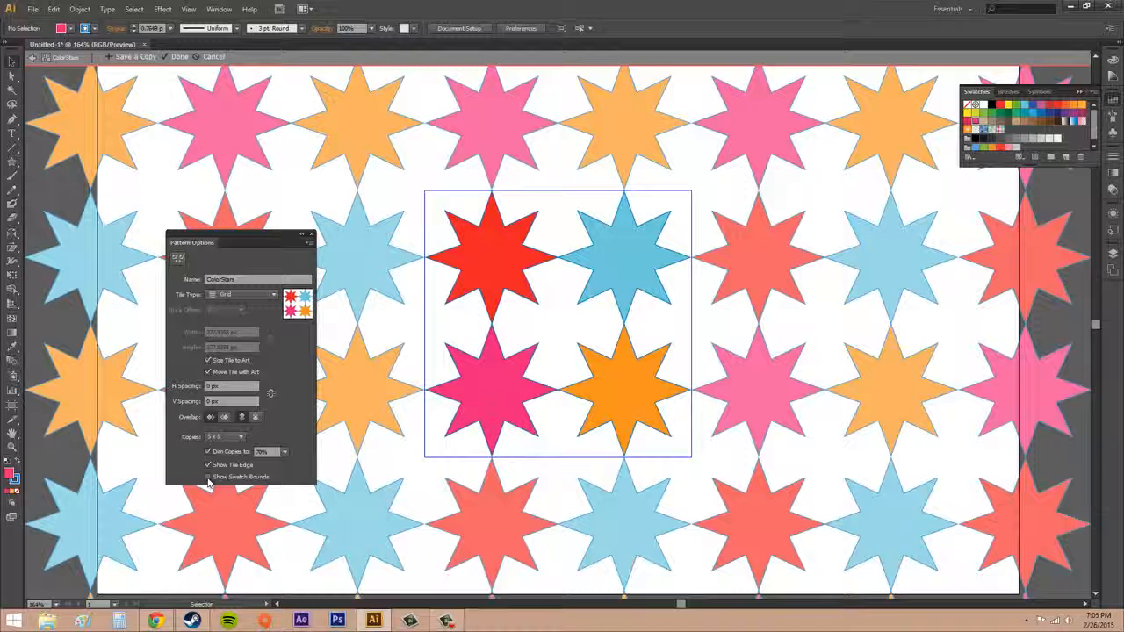
left_click(209, 477)
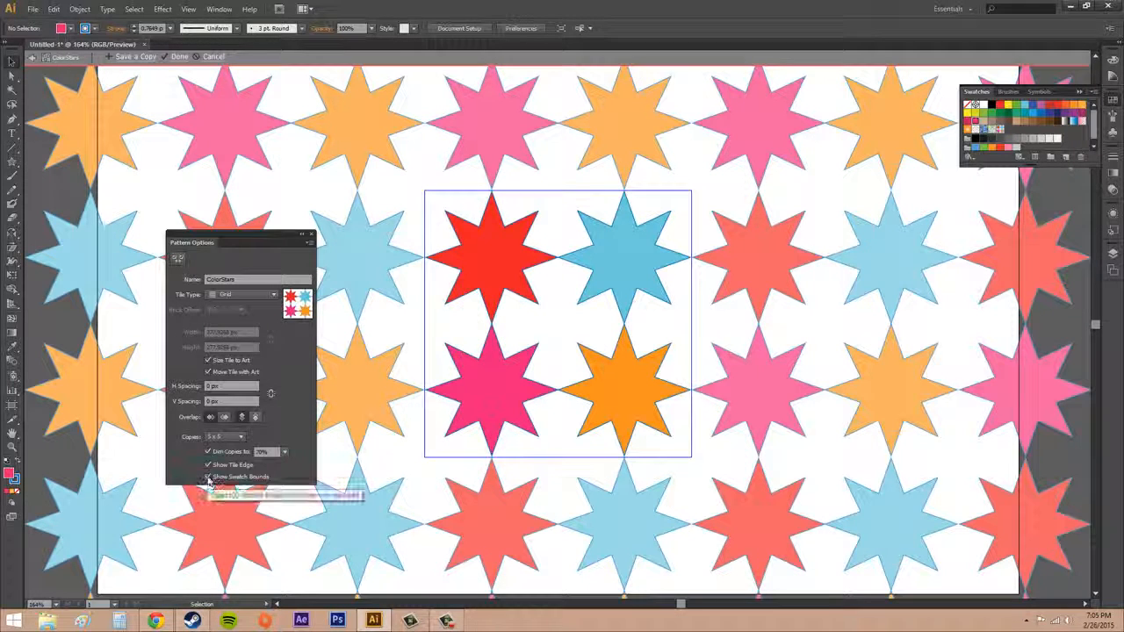
left_click(208, 477)
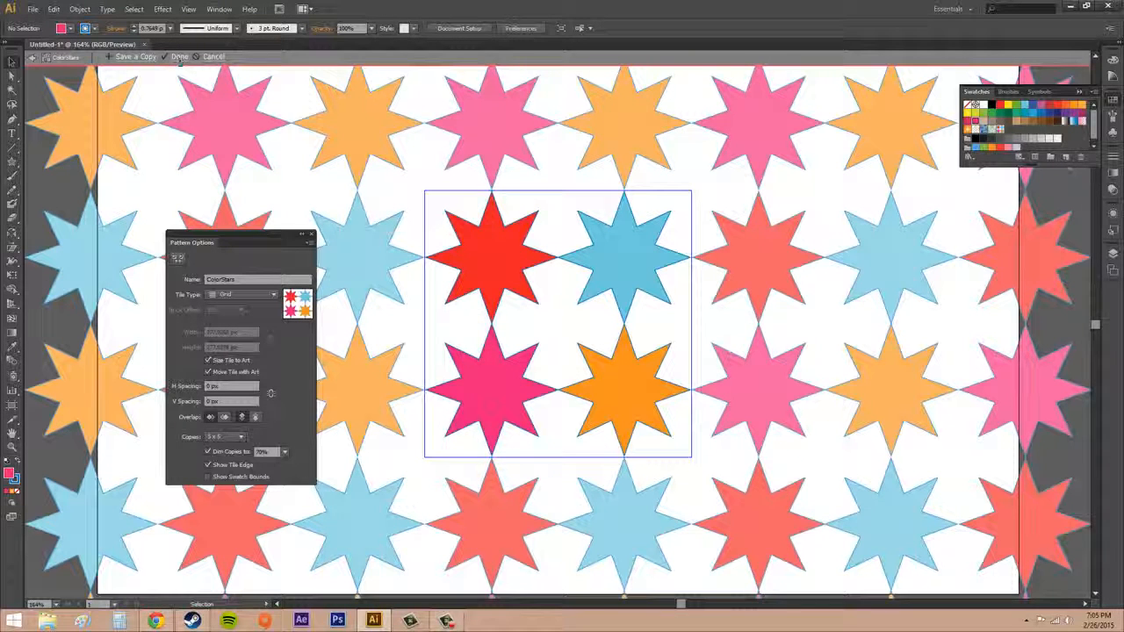
- Finish editing the pattern and make the ColorStars swatch the current fill
left_click(178, 56)
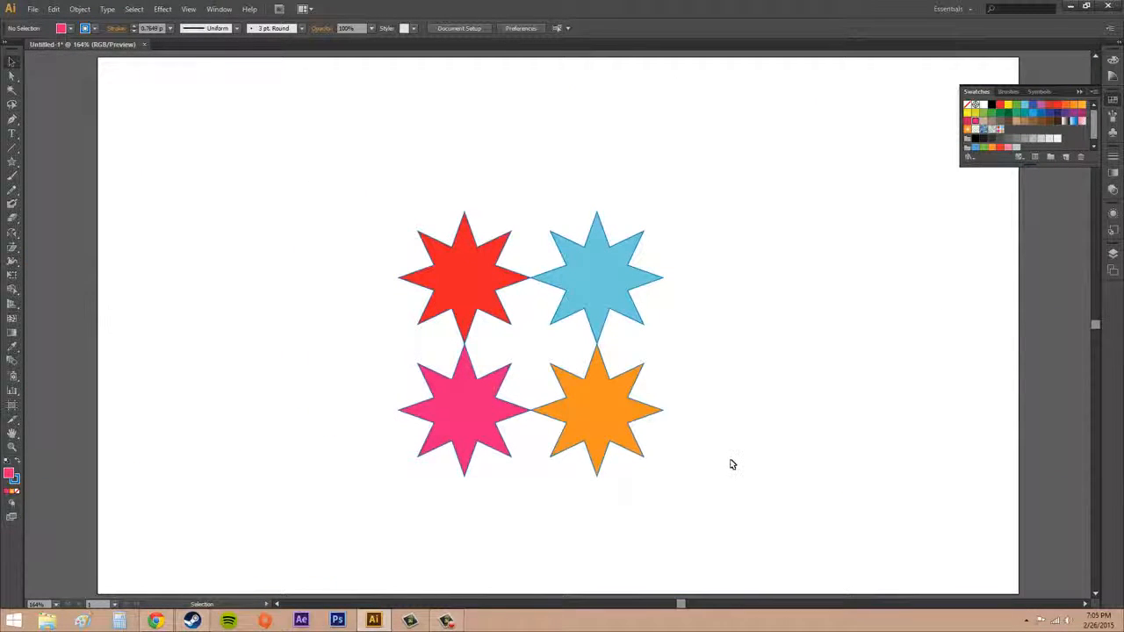
left_click(998, 130)
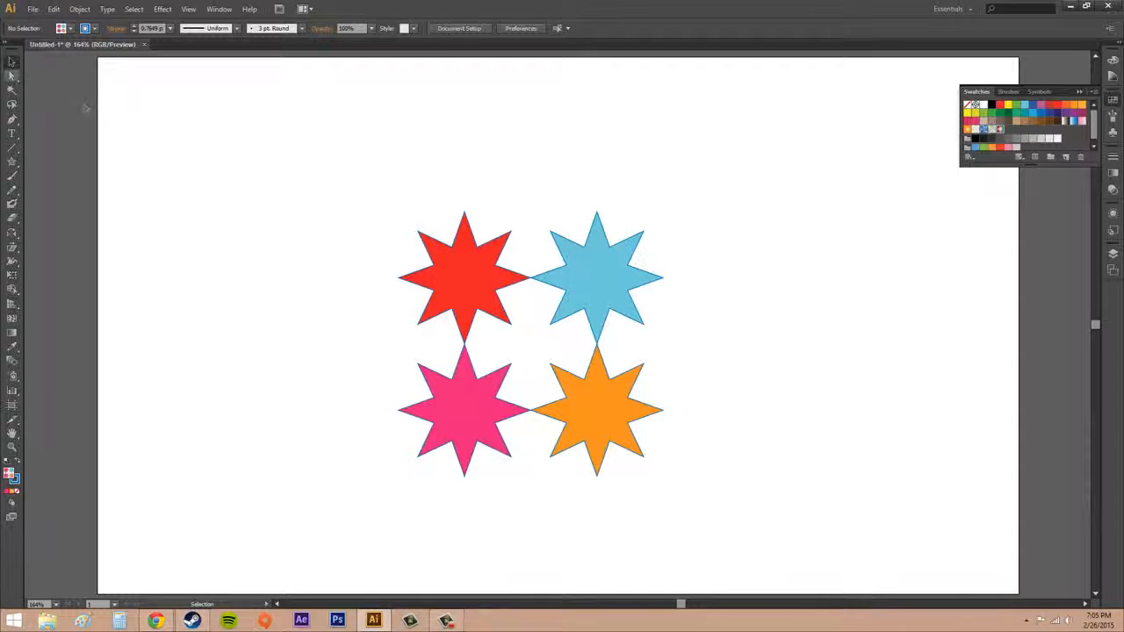
- Delete the four original stars from the artboard
left_click_drag(340, 171, 741, 500)
key("Delete")
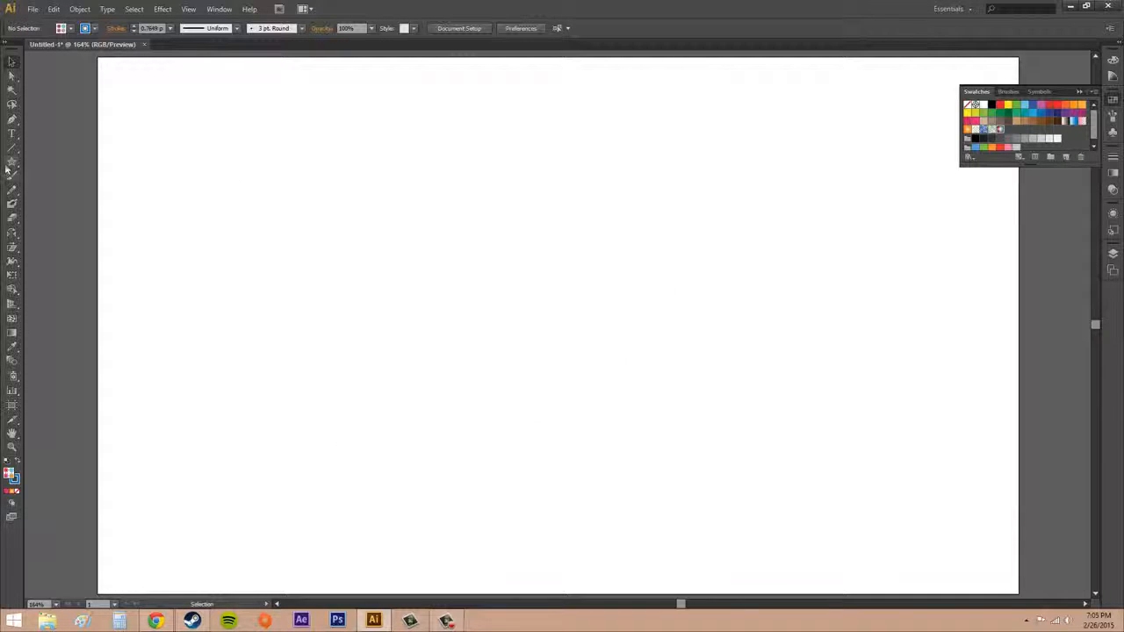
- Draw a rectangle about 786 px wide and 437 px high with the ColorStars fill and a black stroke, and collapse the swatches
left_click_drag(11, 163, 59, 164)
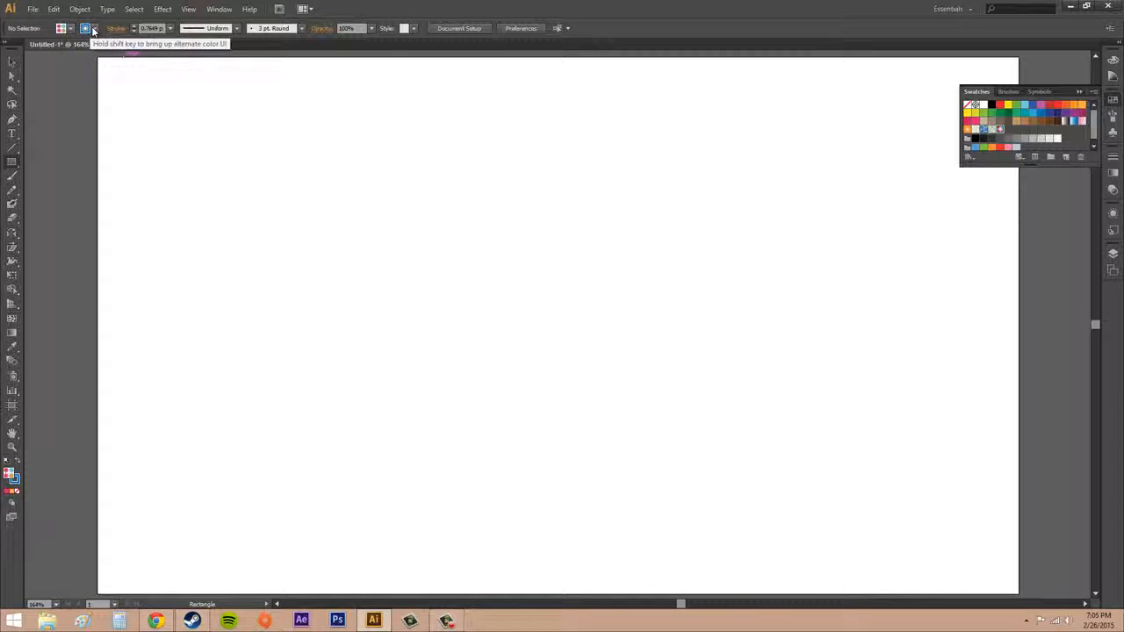
left_click(70, 29)
left_click(33, 50)
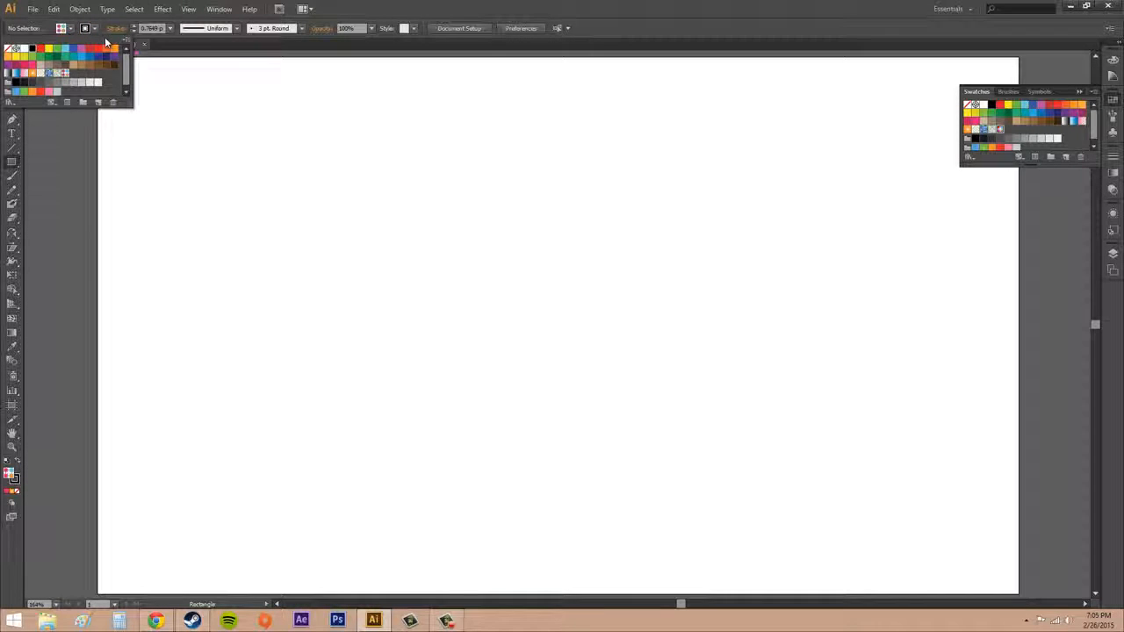
left_click(101, 34)
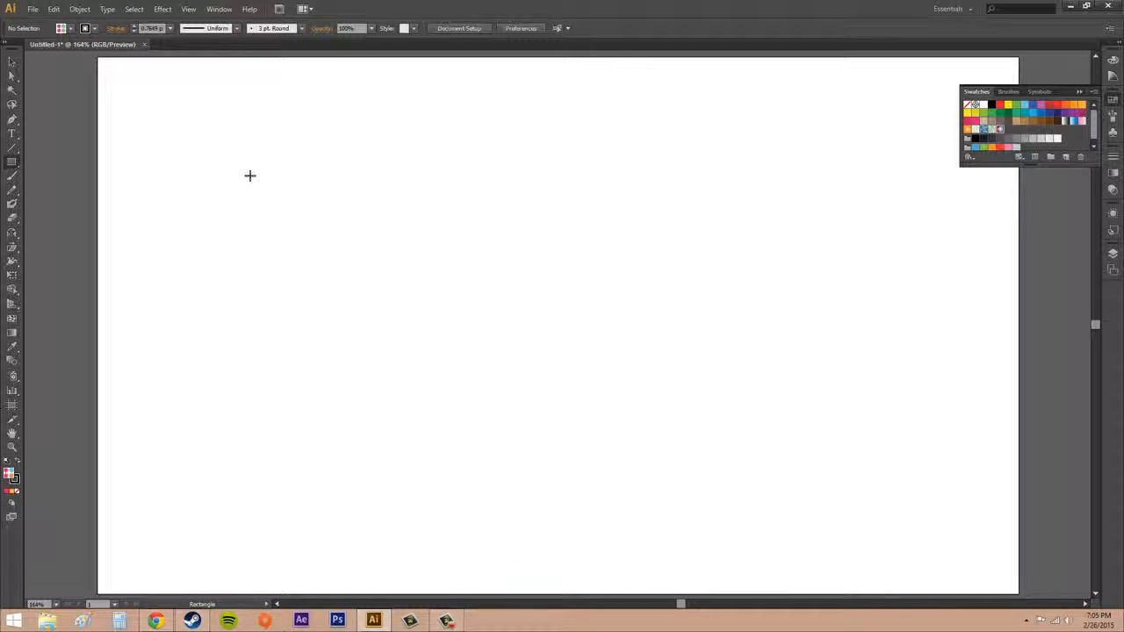
left_click_drag(166, 108, 919, 526)
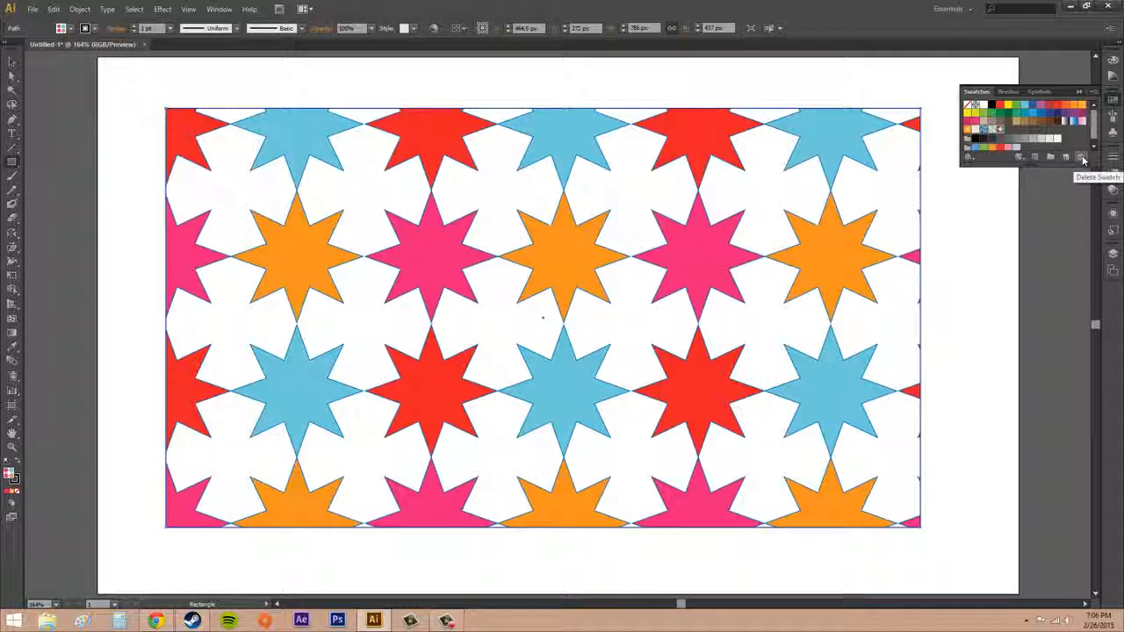
left_click(1079, 92)
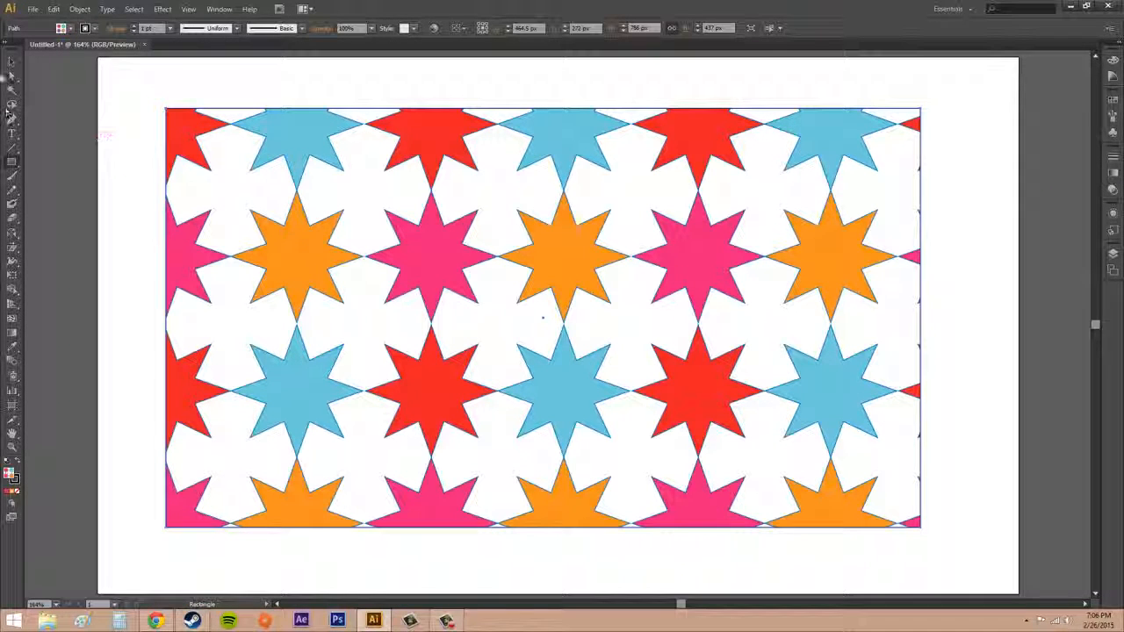